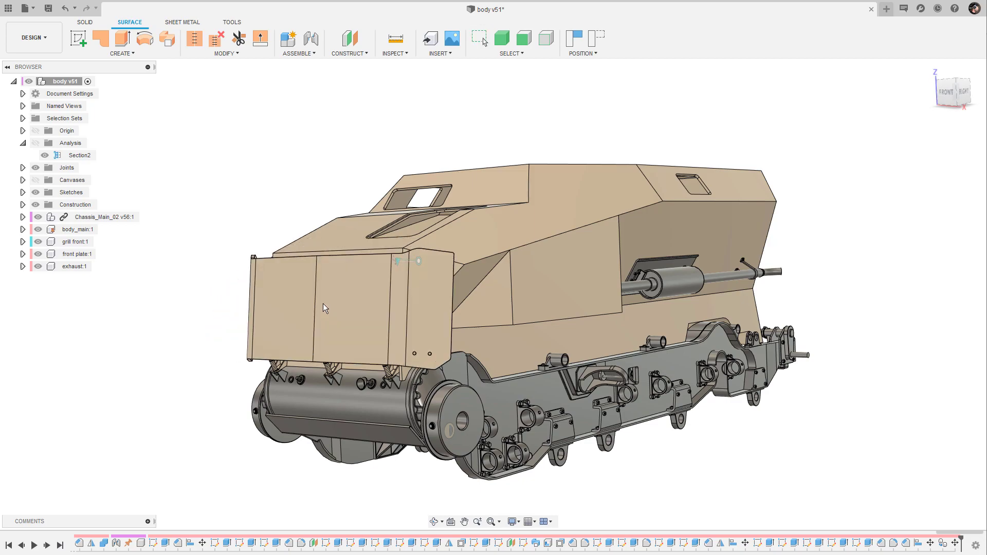
Swing the front plate open and inspect the body_main, grill front, front plate and exhaust components, then the vehicle's rear.
{"action": "left_click_drag", "start_coordinate": [323, 303], "coordinate": [336, 195]}
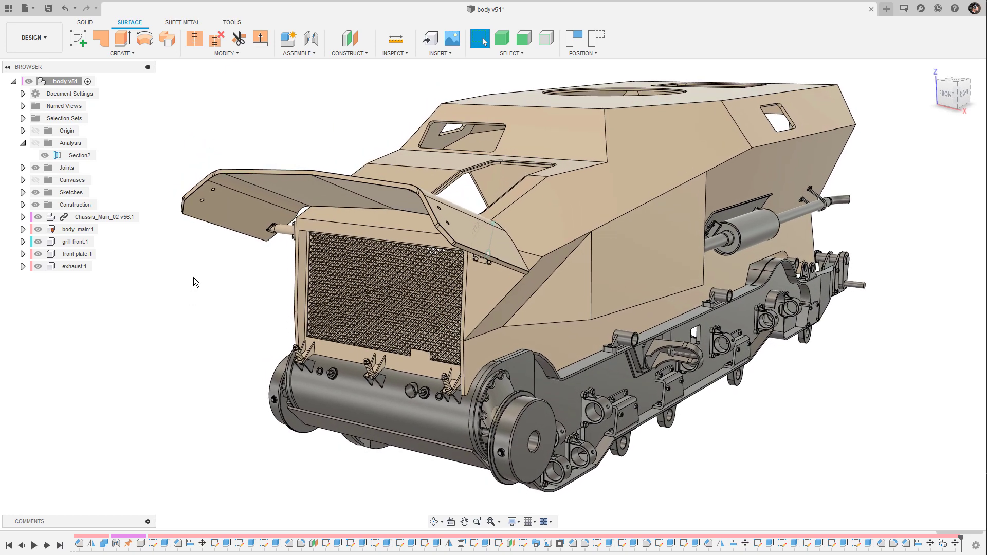
{"action": "left_click", "coordinate": [77, 229]}
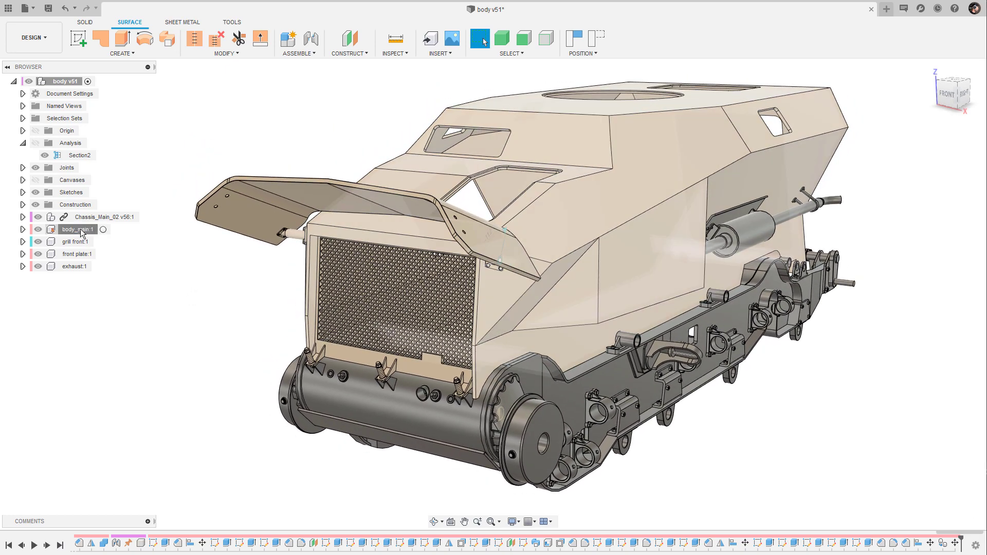
{"action": "left_click", "coordinate": [80, 242]}
{"action": "left_click", "coordinate": [76, 255]}
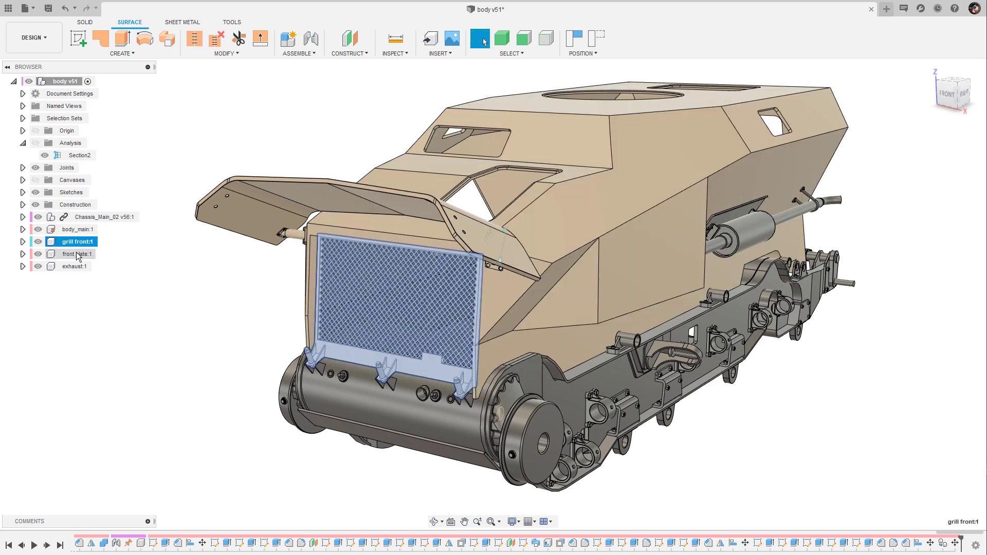
{"action": "left_click", "coordinate": [75, 267]}
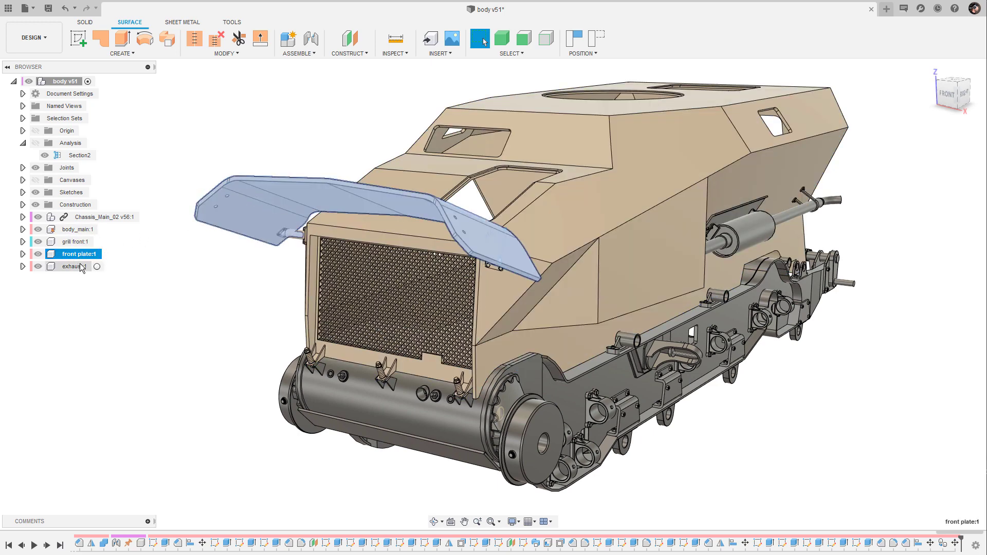
{"action": "left_click", "coordinate": [112, 328]}
{"action": "scroll", "coordinate": [876, 182], "scroll_direction": "down", "scroll_amount": 2}
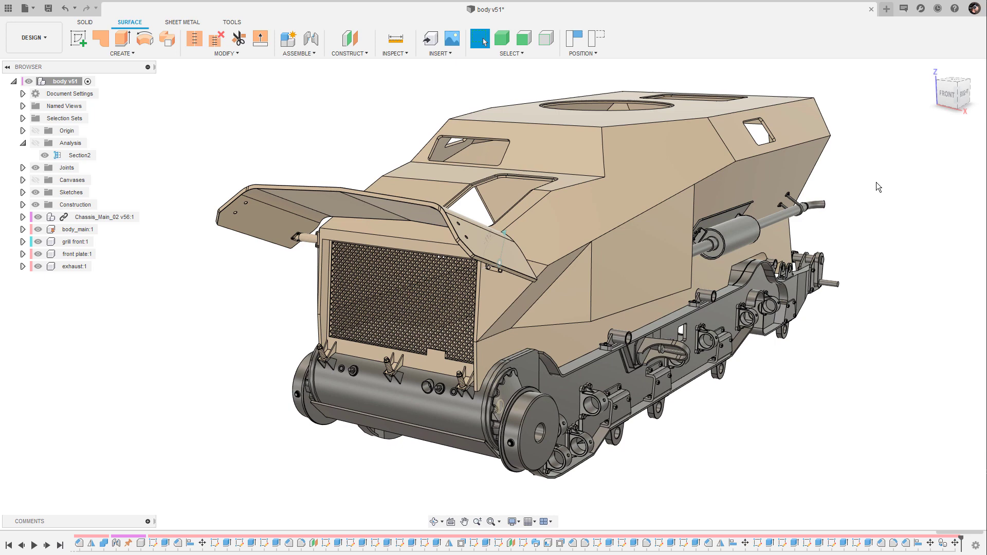
{"action": "scroll", "coordinate": [869, 181], "scroll_direction": "up", "scroll_amount": 2}
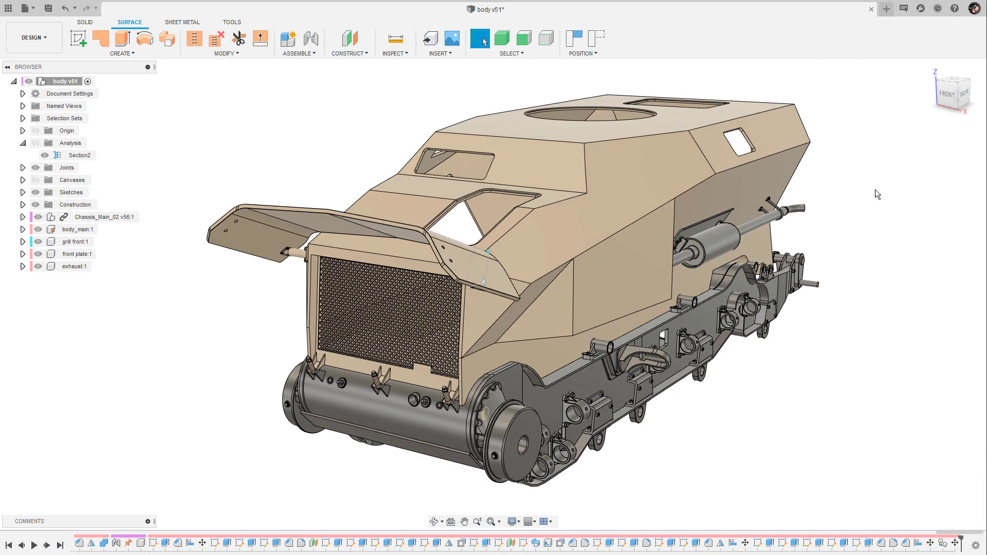
{"action": "middle_click_drag", "start_coordinate": [875, 189], "coordinate": [821, 151], "text": "shift"}
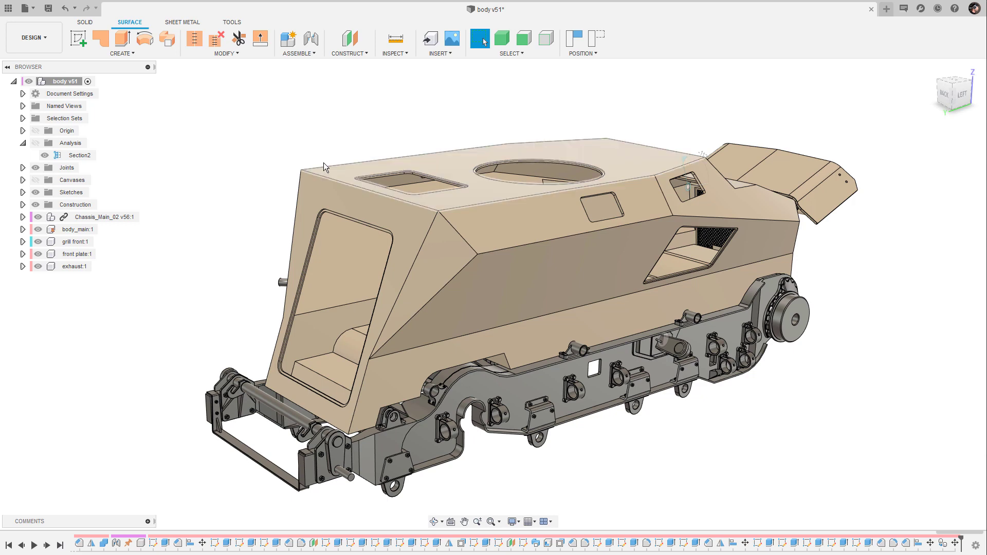
Activate the body_main component and roll its design history back to the very beginning.
{"action": "left_click", "coordinate": [95, 229]}
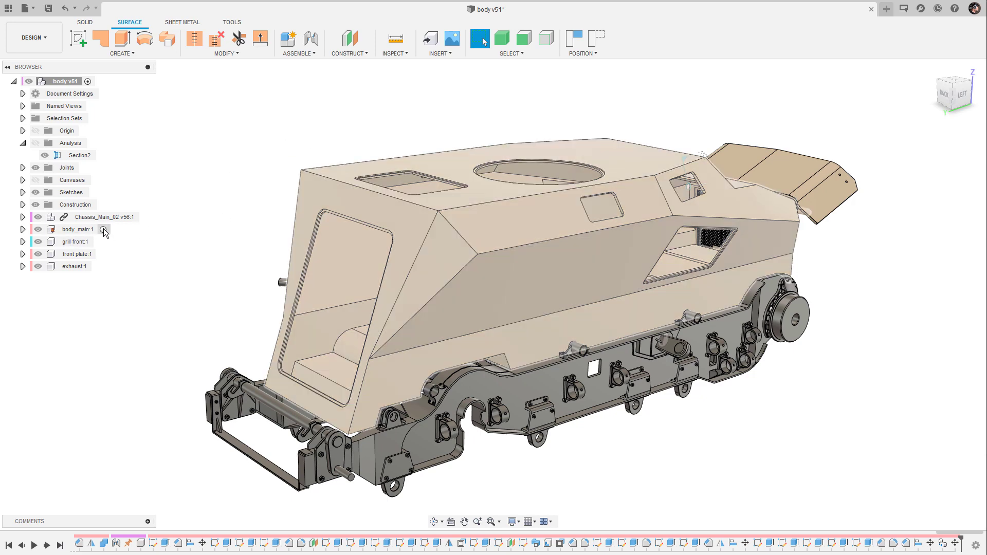
{"action": "left_click", "coordinate": [103, 229]}
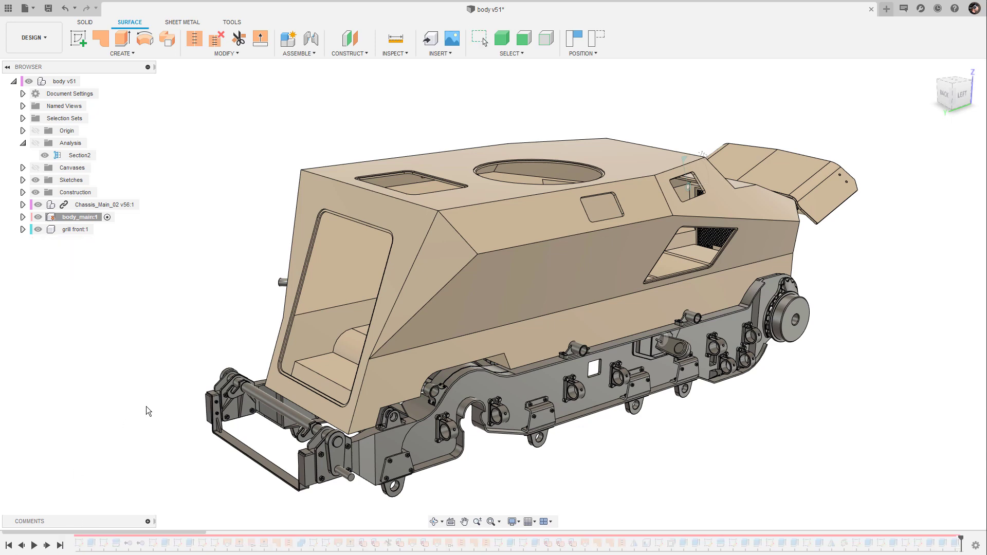
{"action": "scroll", "coordinate": [437, 272], "scroll_direction": "down", "scroll_amount": 2}
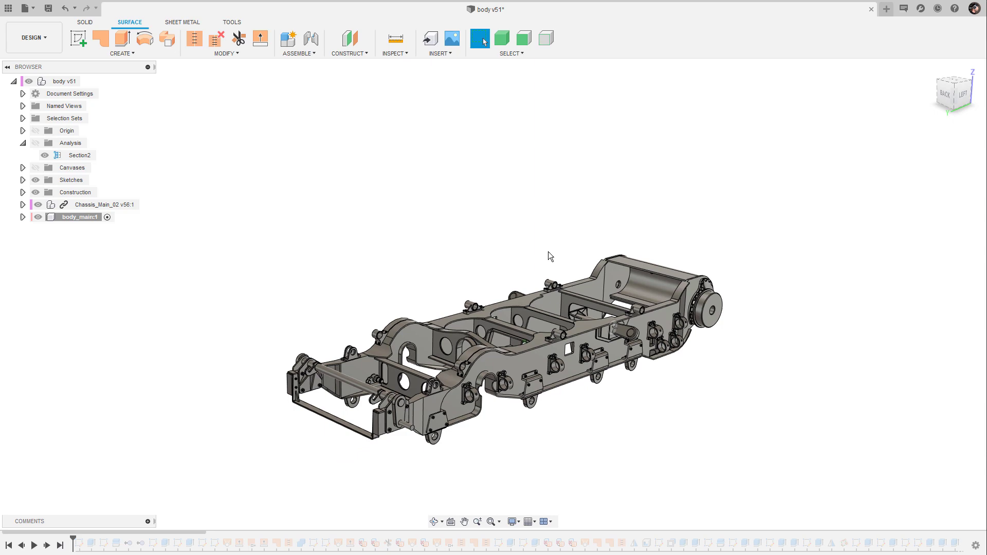
{"action": "middle_click_drag", "start_coordinate": [548, 253], "coordinate": [296, 372], "text": "shift"}
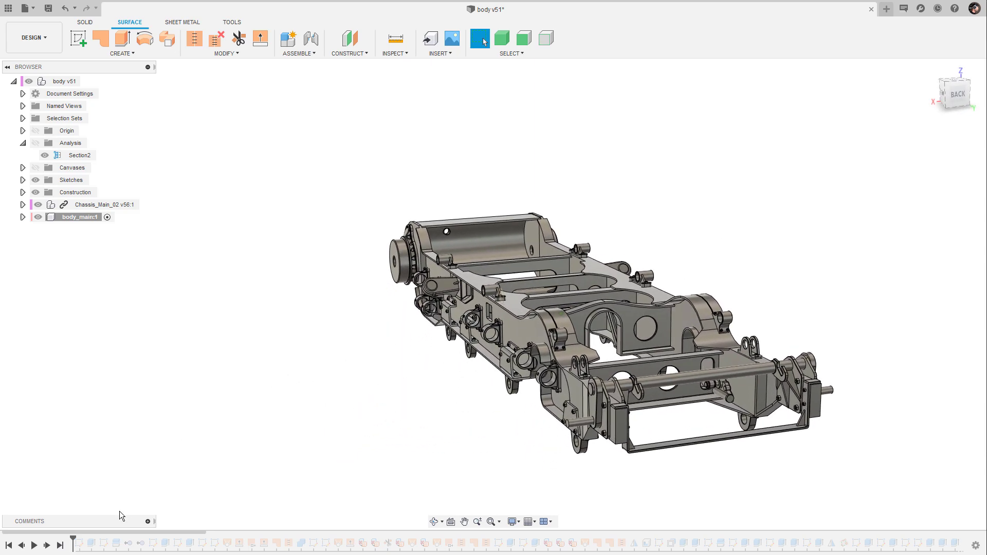
Advance body_main's history past Sketch1 and the first extrusion of the half hull.
{"action": "left_click_drag", "start_coordinate": [73, 539], "coordinate": [81, 544]}
{"action": "left_click", "coordinate": [80, 544]}
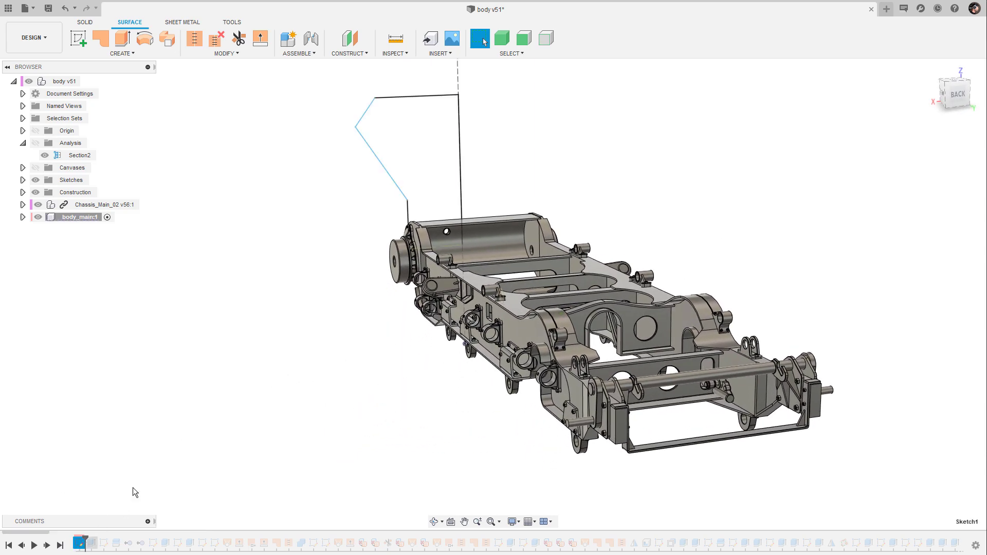
{"action": "middle_click_drag", "start_coordinate": [755, 162], "coordinate": [319, 382], "text": "shift"}
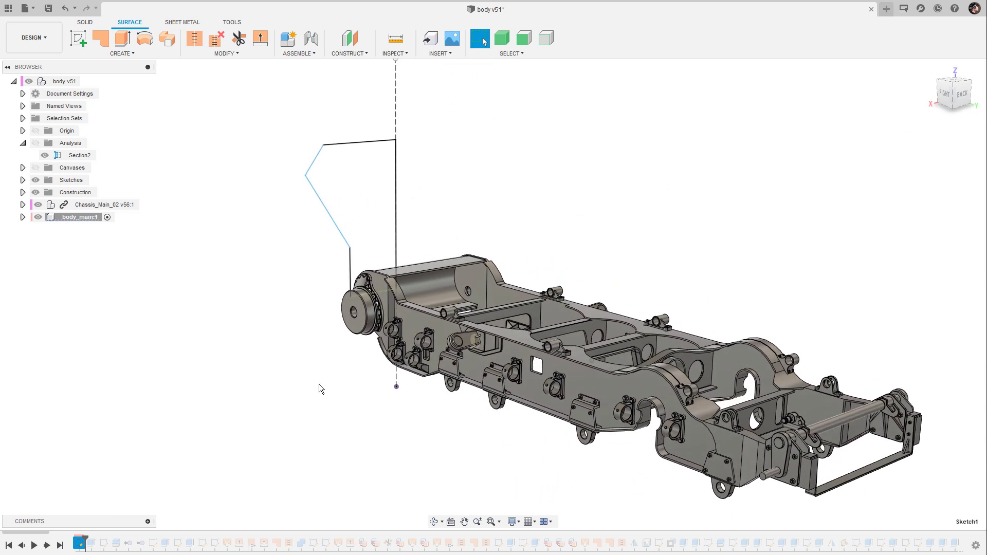
{"action": "left_click_drag", "start_coordinate": [85, 538], "coordinate": [97, 539]}
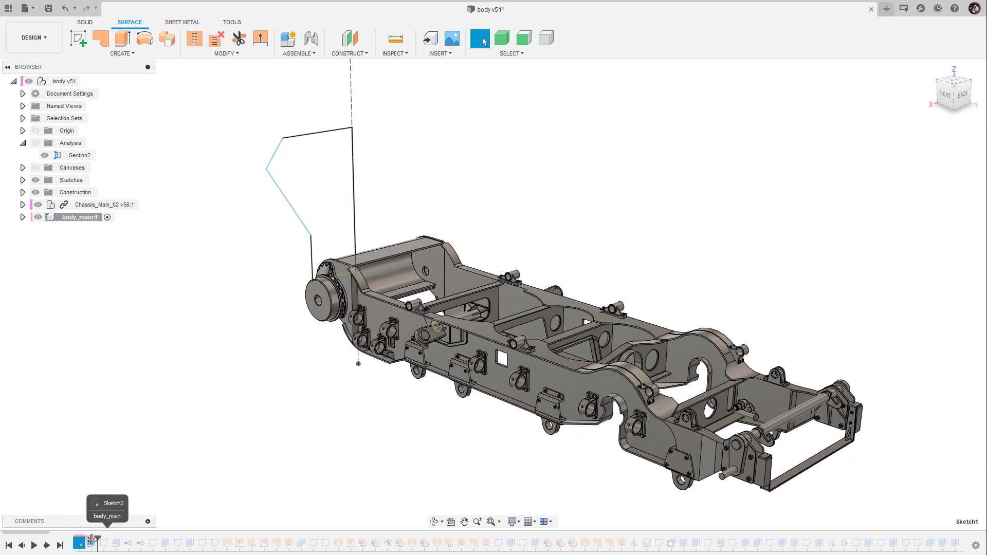
{"action": "middle_click_drag", "start_coordinate": [716, 214], "coordinate": [813, 158], "text": "shift"}
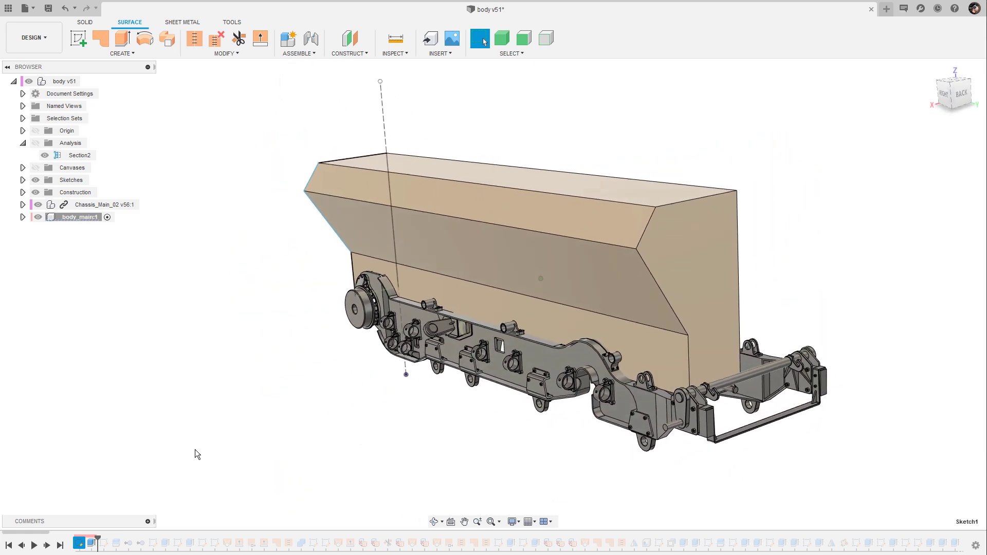
Advance the history past the side-profile sketch and its cut, and the two features following them.
{"action": "left_click_drag", "start_coordinate": [101, 538], "coordinate": [122, 538]}
{"action": "mouse_move", "coordinate": [208, 493]}
{"action": "middle_mouse_down", "text": "shift"}
{"action": "mouse_move", "coordinate": [758, 141]}
{"action": "mouse_move", "coordinate": [835, 121]}
{"action": "middle_mouse_up", "text": "shift"}
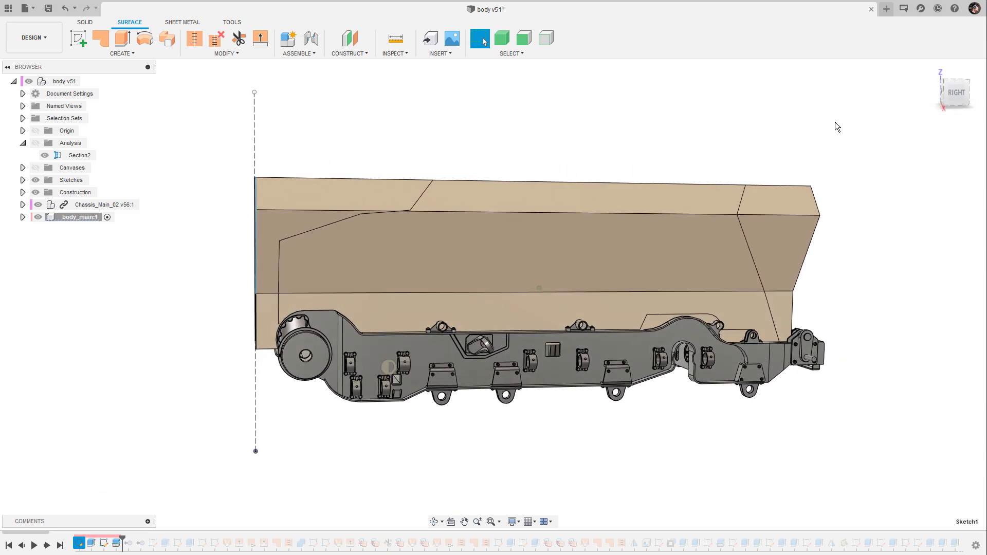
{"action": "left_click_drag", "start_coordinate": [120, 538], "coordinate": [146, 538]}
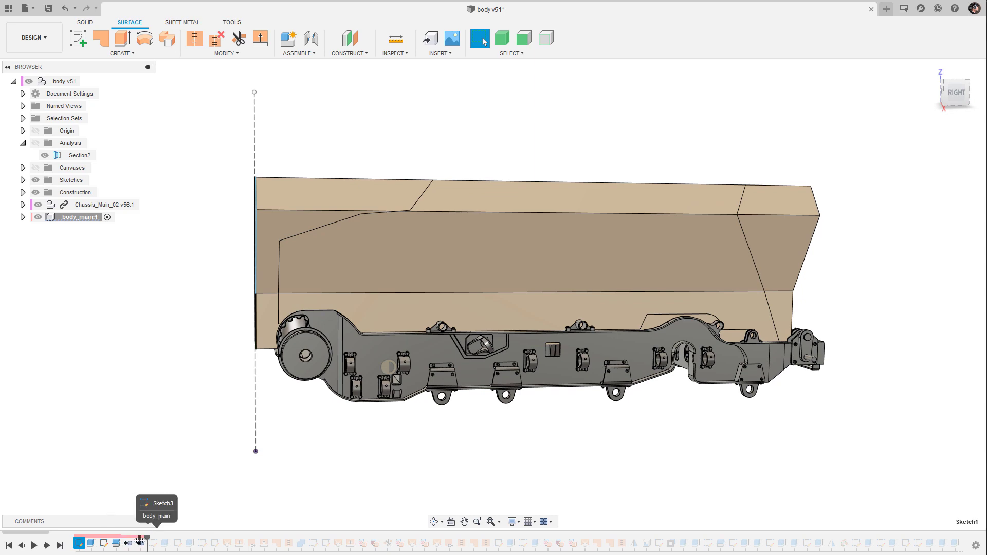
{"action": "mouse_move", "coordinate": [309, 463]}
{"action": "middle_mouse_down", "text": "shift"}
{"action": "mouse_move", "coordinate": [847, 153]}
{"action": "mouse_move", "coordinate": [810, 178]}
{"action": "mouse_move", "coordinate": [811, 157]}
{"action": "mouse_move", "coordinate": [507, 283]}
{"action": "middle_mouse_up", "text": "shift"}
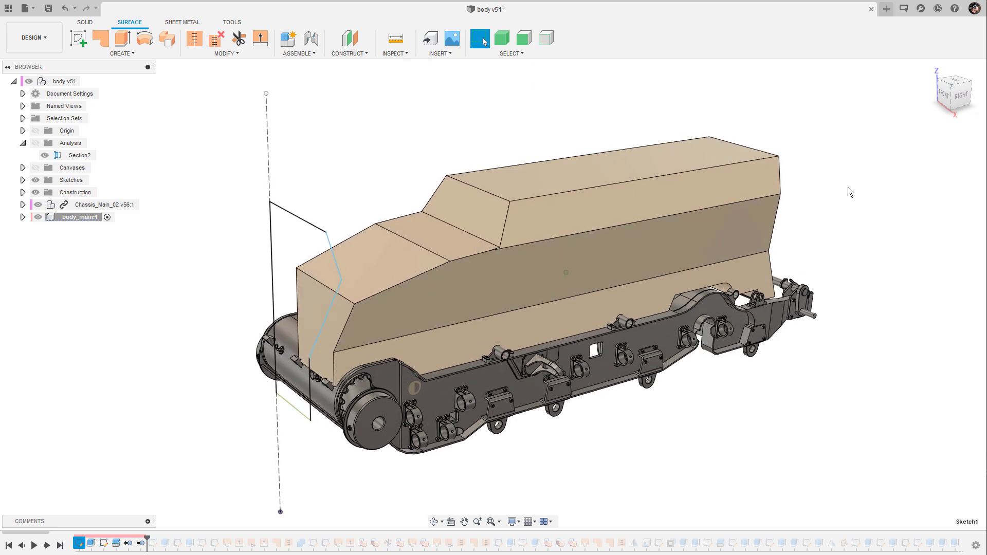
Show the reference canvases, with saurer_front hidden and saurer_rear visible.
{"action": "left_click", "coordinate": [35, 168]}
{"action": "left_click", "coordinate": [23, 167]}
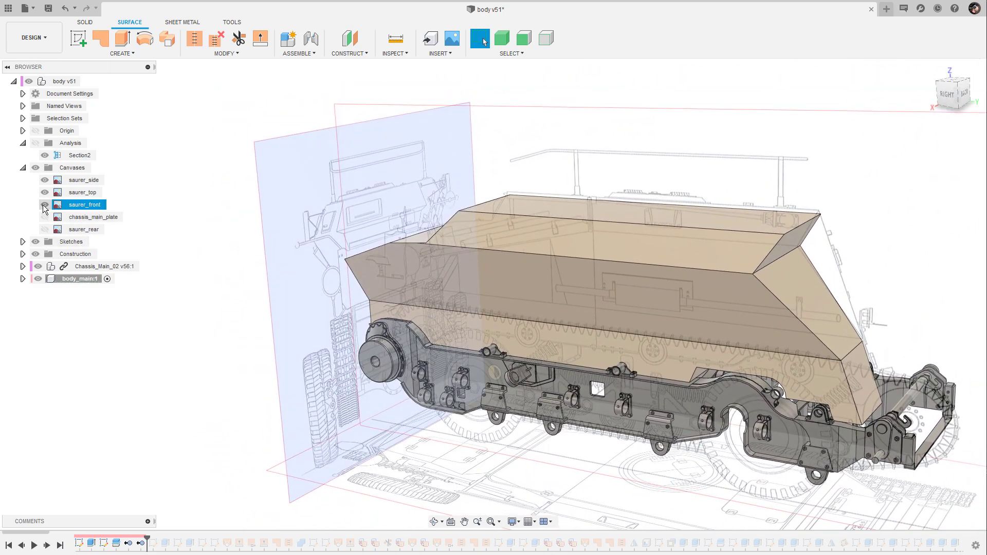
{"action": "left_click", "coordinate": [45, 205]}
{"action": "left_click", "coordinate": [45, 229]}
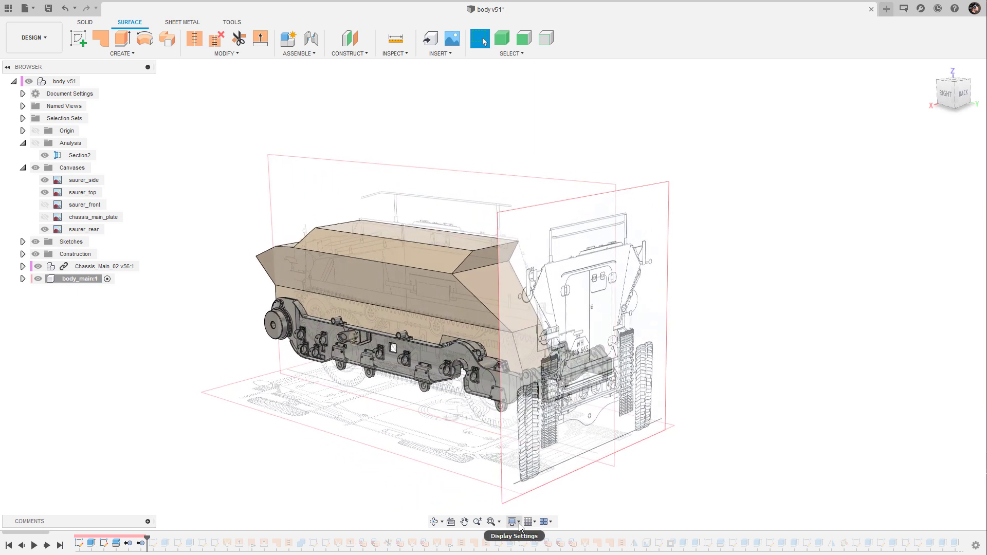
Switch the camera to Orthographic and compare the hull's profile with the saurer_rear canvas in the back view.
{"action": "left_click", "coordinate": [520, 522]}
{"action": "mouse_move", "coordinate": [551, 488]}
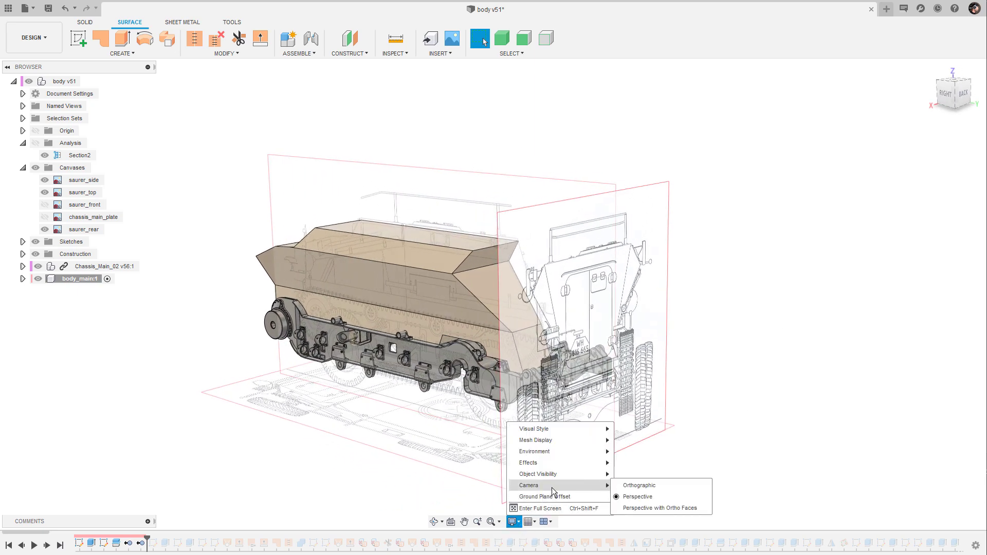
{"action": "left_click", "coordinate": [655, 486]}
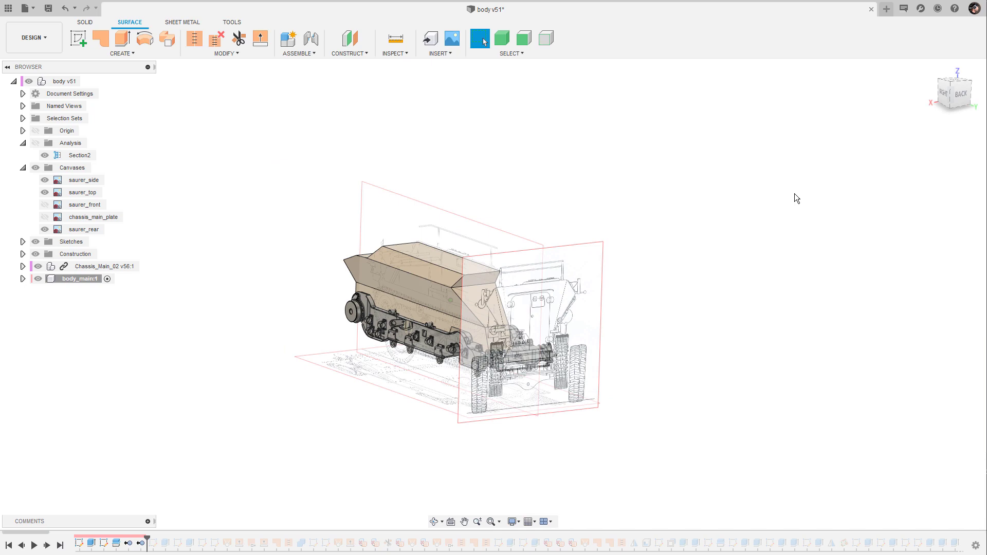
{"action": "left_click", "coordinate": [955, 94]}
{"action": "scroll", "coordinate": [500, 309], "scroll_direction": "up", "scroll_amount": 3}
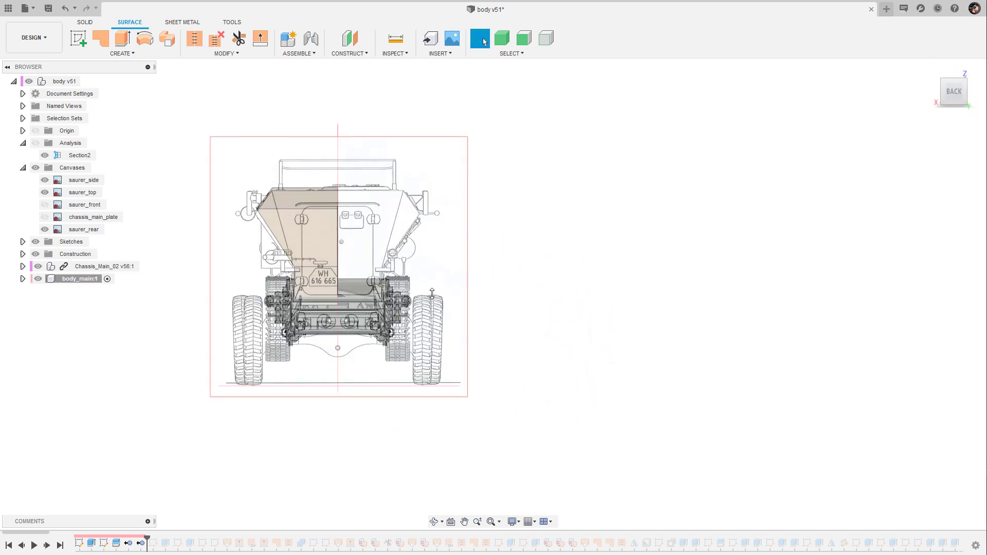
{"action": "middle_click_drag", "start_coordinate": [339, 252], "coordinate": [569, 282]}
{"action": "scroll", "coordinate": [569, 281], "scroll_direction": "up", "scroll_amount": 3}
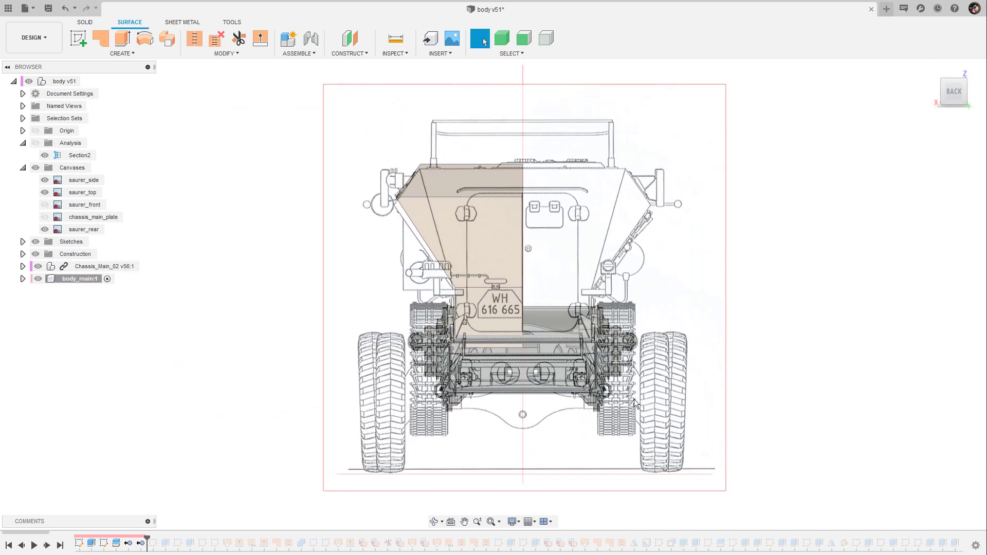
{"action": "scroll", "coordinate": [498, 291], "scroll_direction": "down", "scroll_amount": 1}
{"action": "middle_click_drag", "start_coordinate": [498, 289], "coordinate": [487, 311]}
{"action": "scroll", "coordinate": [485, 311], "scroll_direction": "up", "scroll_amount": 1}
{"action": "middle_click_drag", "start_coordinate": [562, 291], "coordinate": [563, 286]}
{"action": "middle_click_drag", "start_coordinate": [781, 205], "coordinate": [863, 213], "text": "shift"}
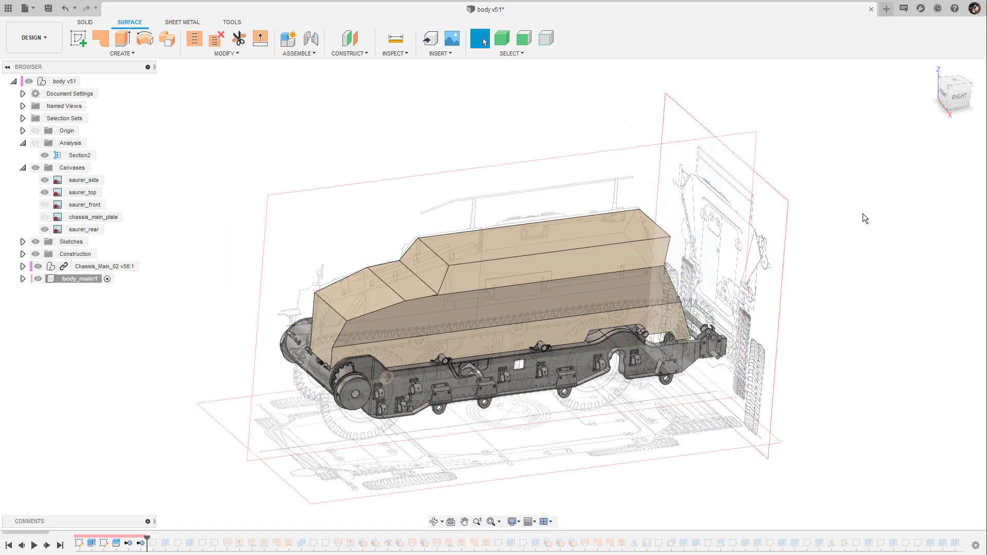
Restore the Perspective camera, hide all the canvases and fit the model in view.
{"action": "left_click", "coordinate": [512, 522]}
{"action": "mouse_move", "coordinate": [595, 489]}
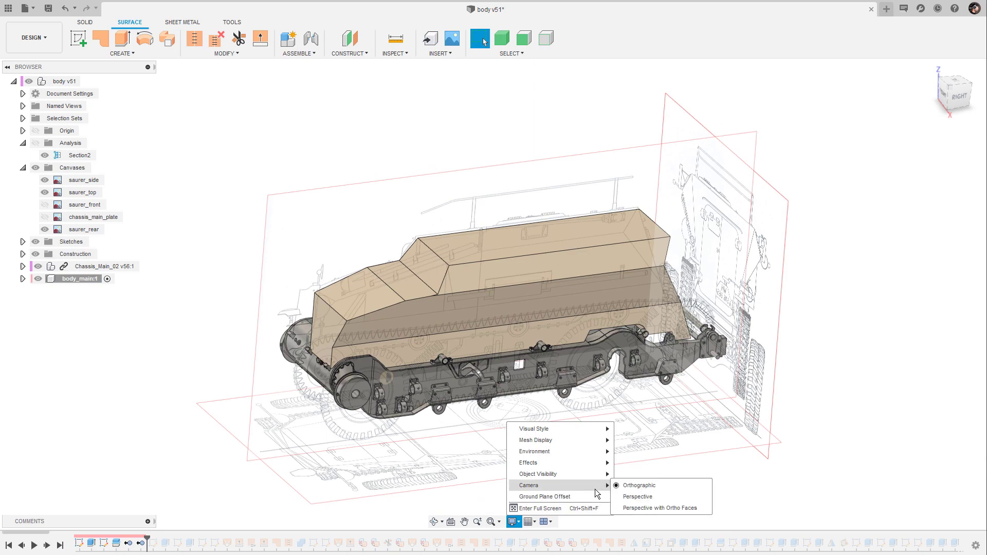
{"action": "left_click", "coordinate": [637, 497]}
{"action": "key", "text": "F6"}
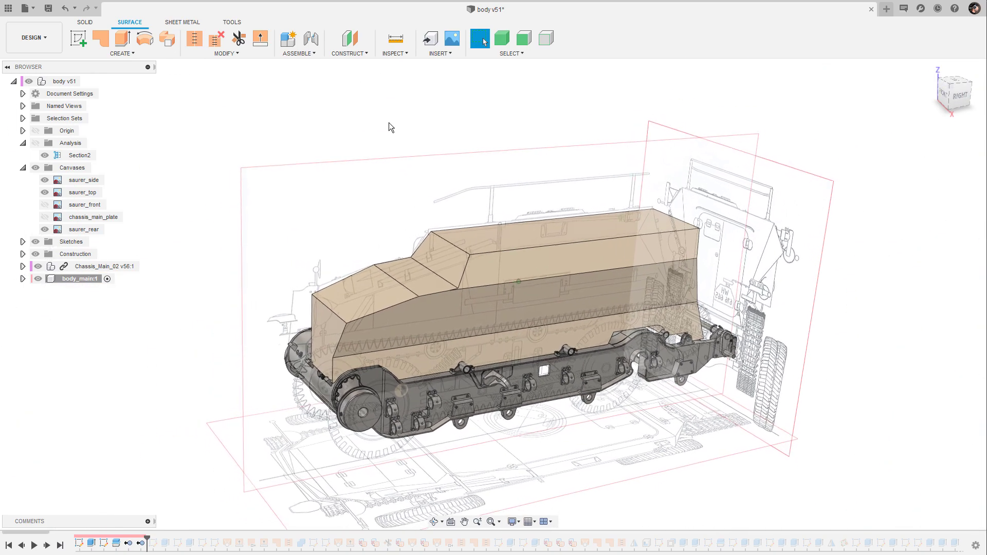
{"action": "left_click", "coordinate": [35, 168]}
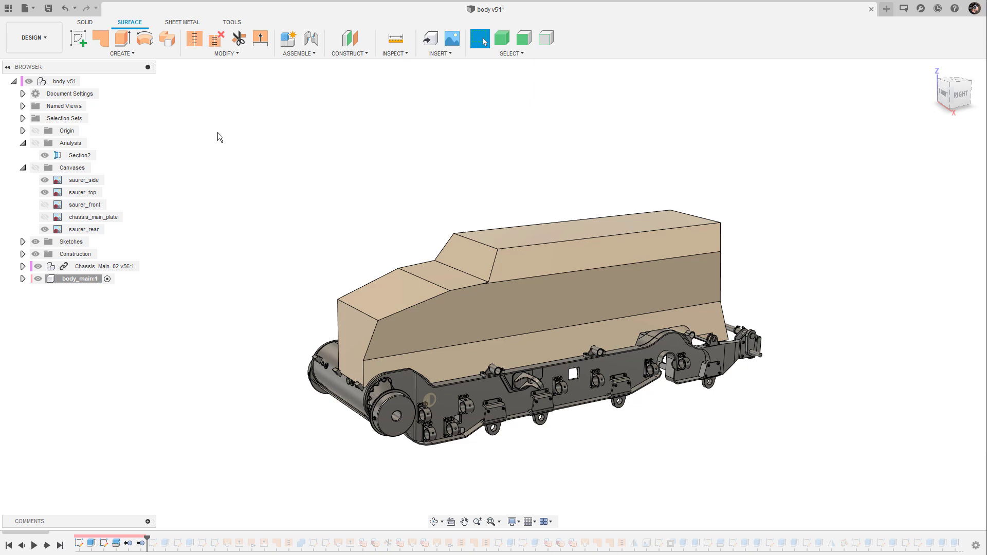
{"action": "key", "text": "F6"}
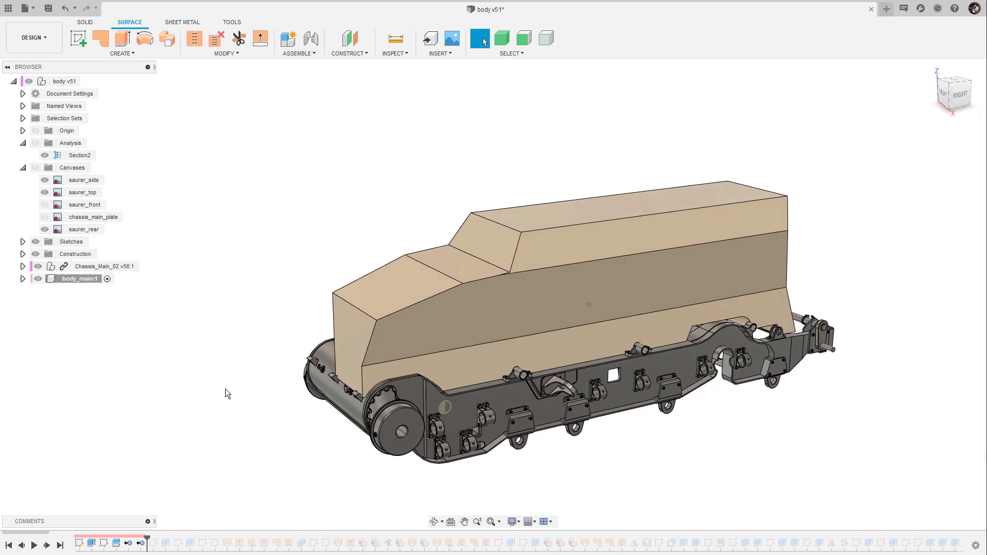
Advance the history past the next two sketches and their cuts, which shape the hood sides and the slanted nose.
{"action": "left_click_drag", "start_coordinate": [147, 539], "coordinate": [172, 540]}
{"action": "mouse_move", "coordinate": [464, 280]}
{"action": "middle_mouse_down", "text": "shift"}
{"action": "mouse_move", "coordinate": [442, 309]}
{"action": "mouse_move", "coordinate": [475, 256]}
{"action": "mouse_move", "coordinate": [467, 255]}
{"action": "mouse_move", "coordinate": [464, 336]}
{"action": "mouse_move", "coordinate": [504, 337]}
{"action": "mouse_move", "coordinate": [500, 312]}
{"action": "middle_mouse_up", "text": "shift"}
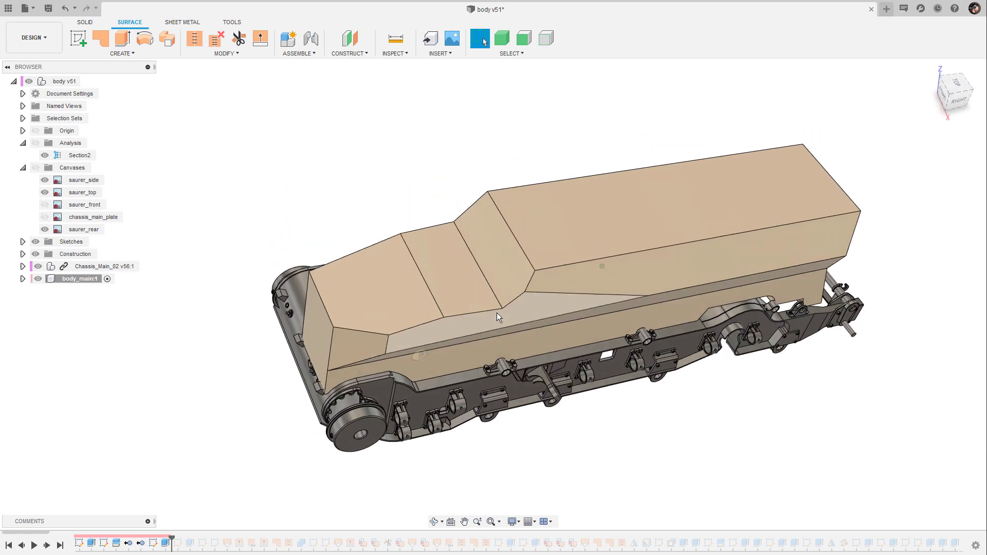
{"action": "left_click_drag", "start_coordinate": [172, 539], "coordinate": [190, 539]}
{"action": "scroll", "coordinate": [255, 431], "scroll_direction": "up", "scroll_amount": 3}
{"action": "middle_click_drag", "start_coordinate": [254, 431], "coordinate": [307, 278], "text": "shift"}
{"action": "middle_click_drag", "start_coordinate": [192, 421], "coordinate": [215, 477], "text": "shift"}
{"action": "scroll", "coordinate": [215, 477], "scroll_direction": "up", "scroll_amount": 3}
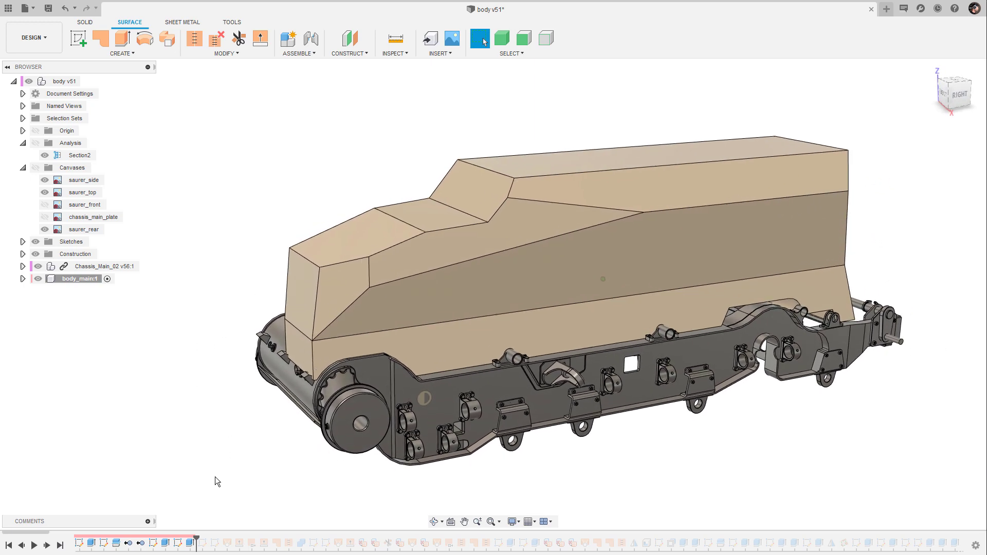
{"action": "middle_click_drag", "start_coordinate": [215, 476], "coordinate": [585, 88], "text": "shift"}
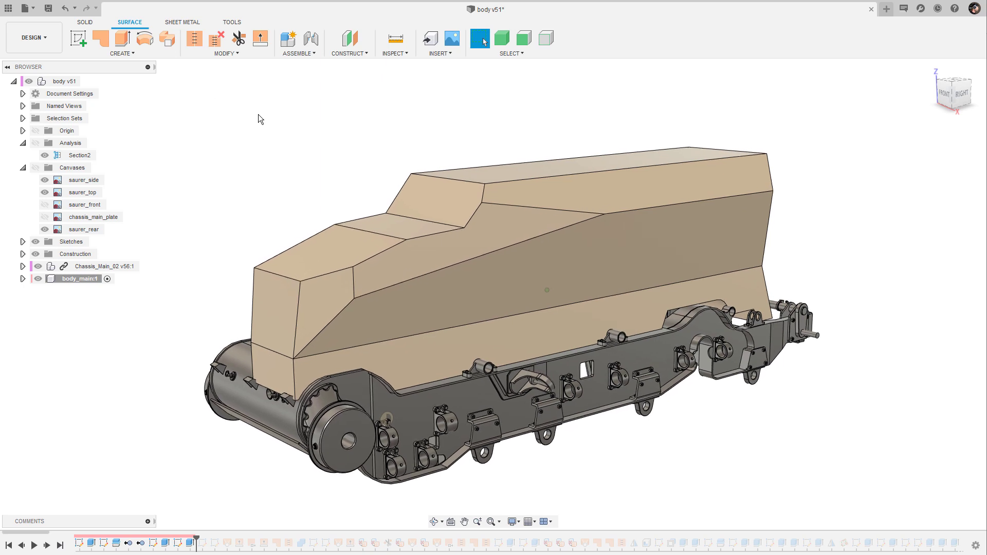
{"action": "left_click", "coordinate": [85, 23]}
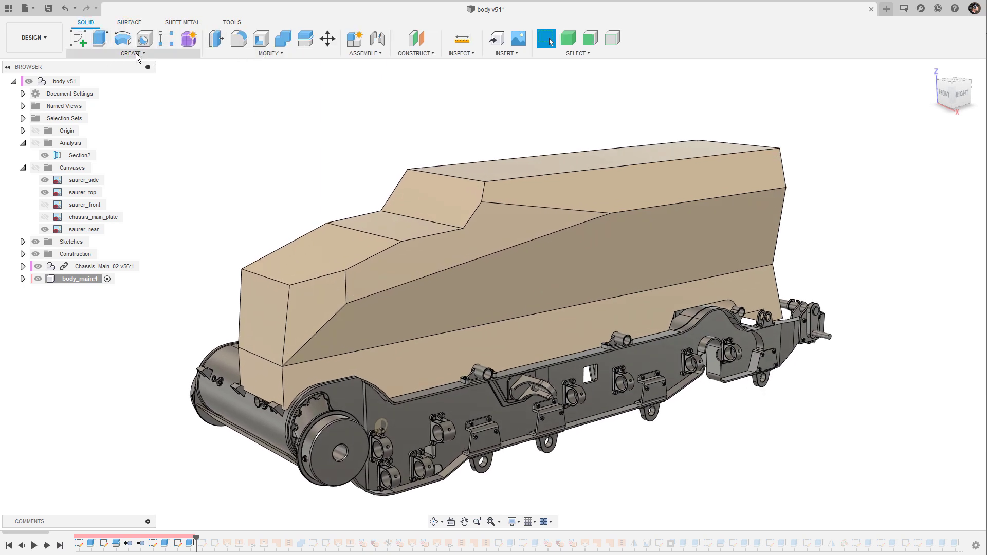
{"action": "middle_click_drag", "start_coordinate": [254, 149], "coordinate": [276, 132], "text": "shift"}
{"action": "left_click", "coordinate": [129, 22]}
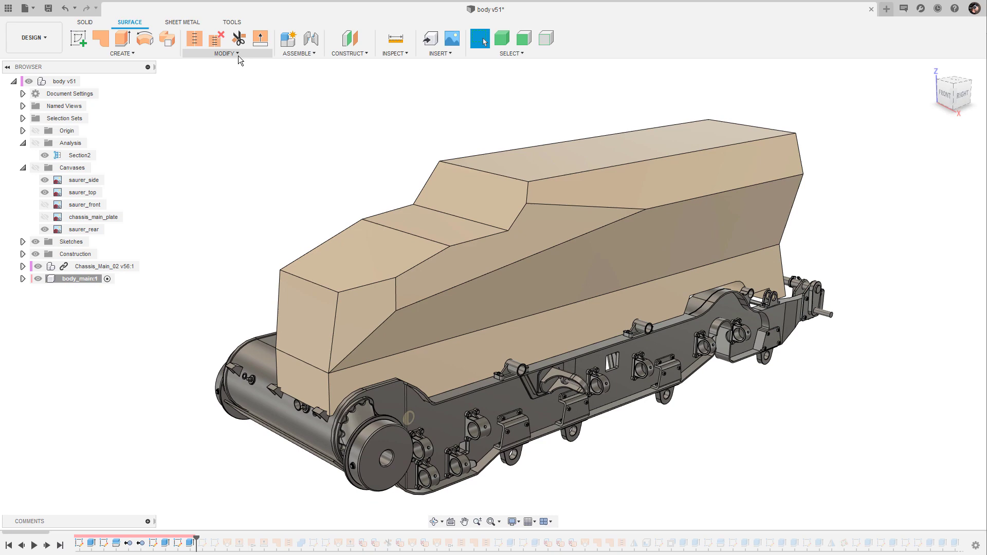
{"action": "left_click", "coordinate": [238, 55]}
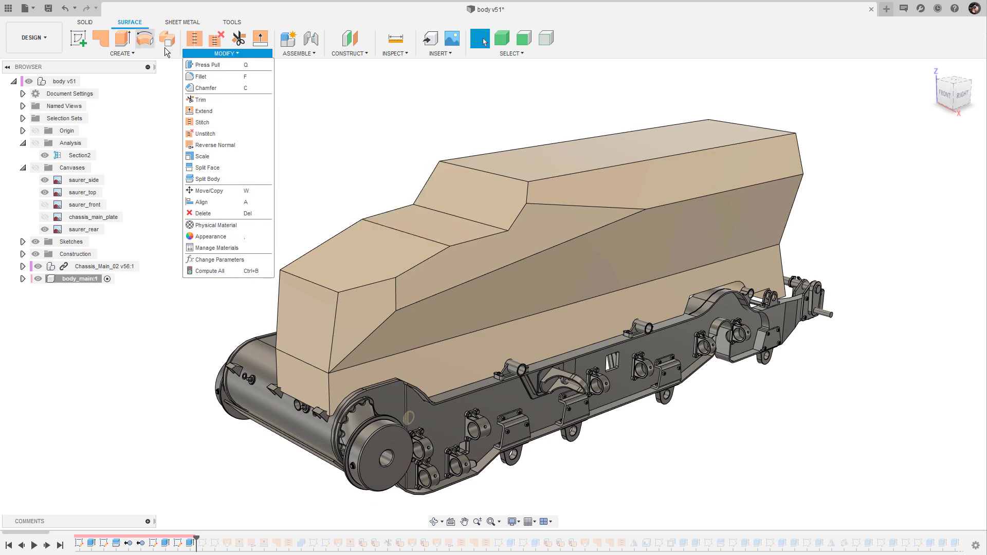
Examine the side face running from the nose along the hood and cab.
{"action": "middle_click_drag", "start_coordinate": [341, 127], "coordinate": [776, 128], "text": "shift"}
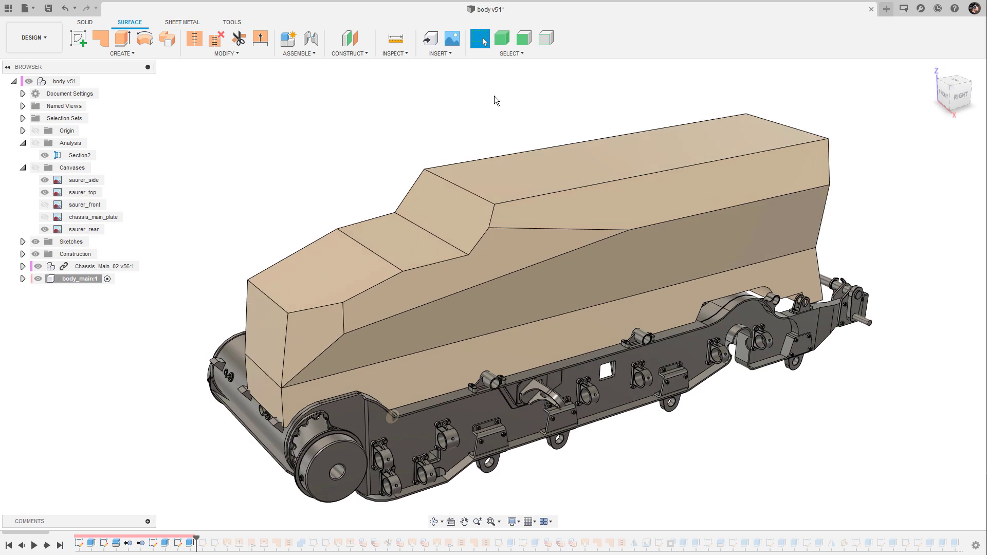
{"action": "middle_click_drag", "start_coordinate": [497, 94], "coordinate": [433, 116], "text": "shift"}
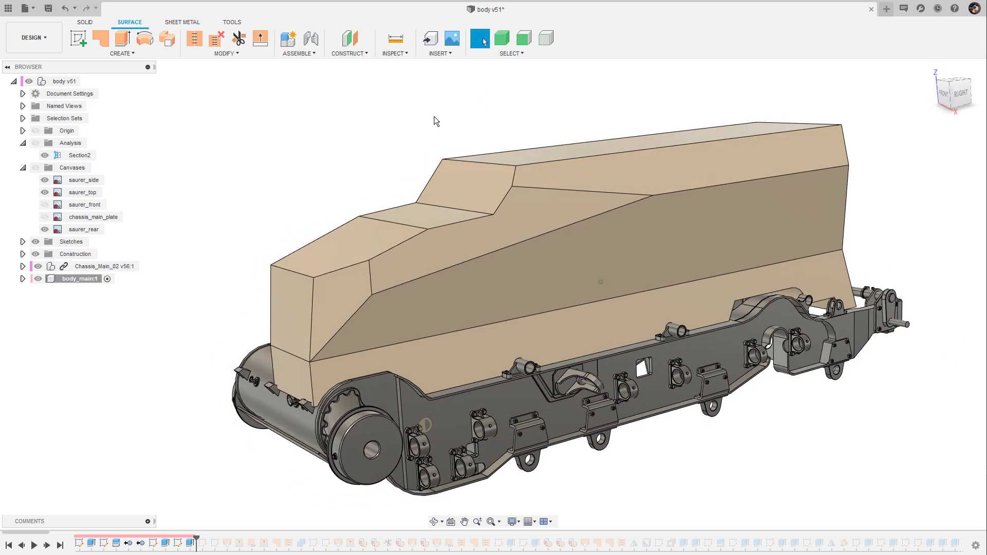
{"action": "left_click", "coordinate": [473, 249]}
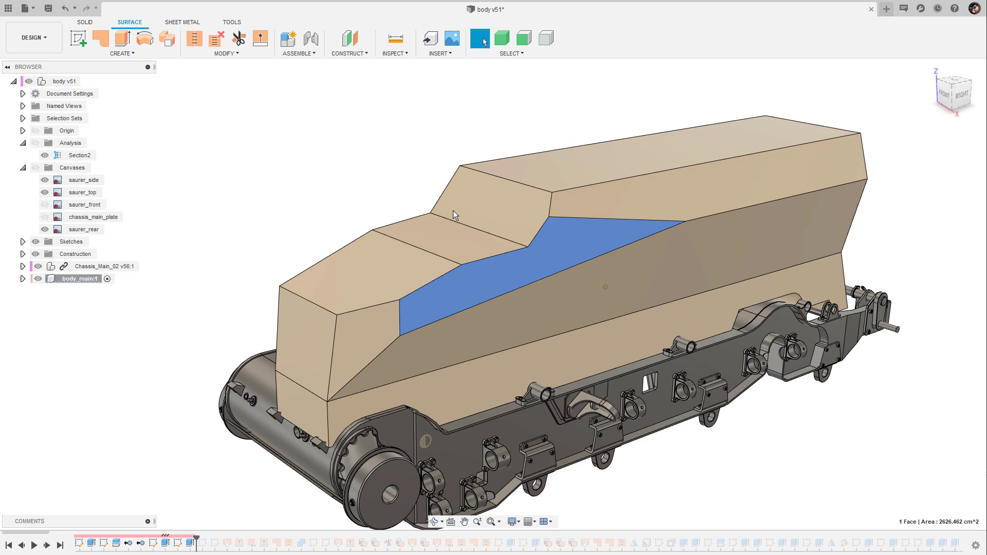
{"action": "left_click", "coordinate": [358, 164]}
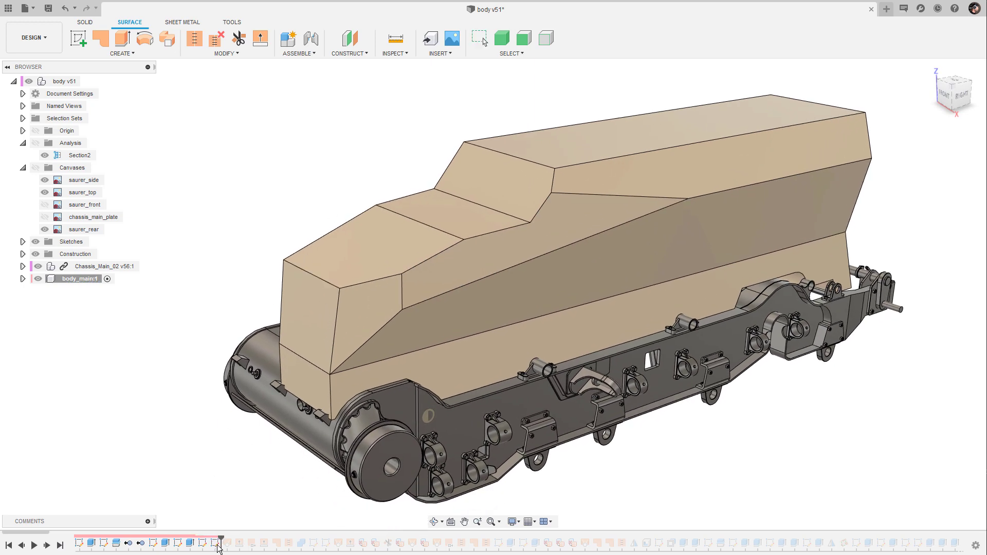
Advance the history past the next two sketches and the loft between their lines, and hide Body1 to isolate the lofted Body8.
{"action": "scroll", "coordinate": [162, 407], "scroll_direction": "up", "scroll_amount": 2}
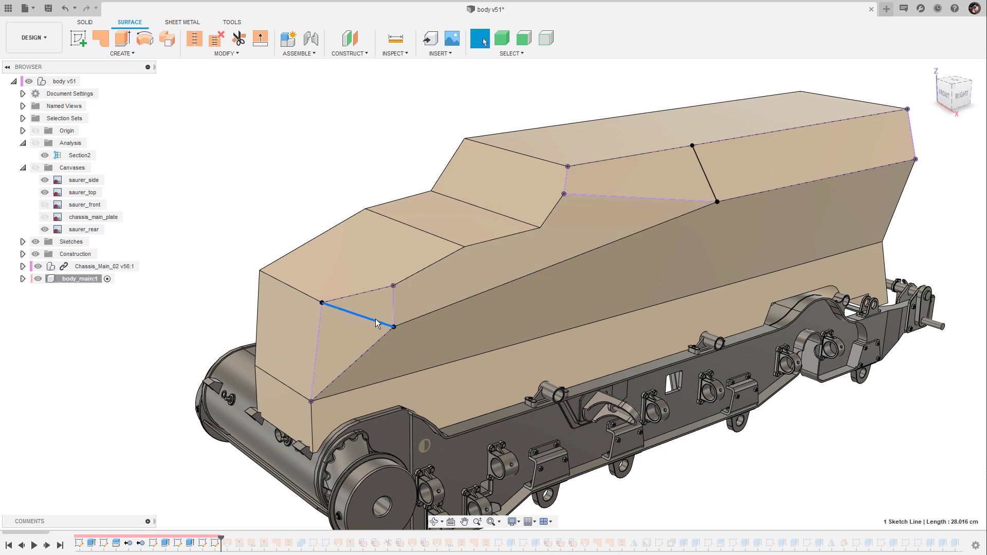
{"action": "left_click", "coordinate": [332, 186]}
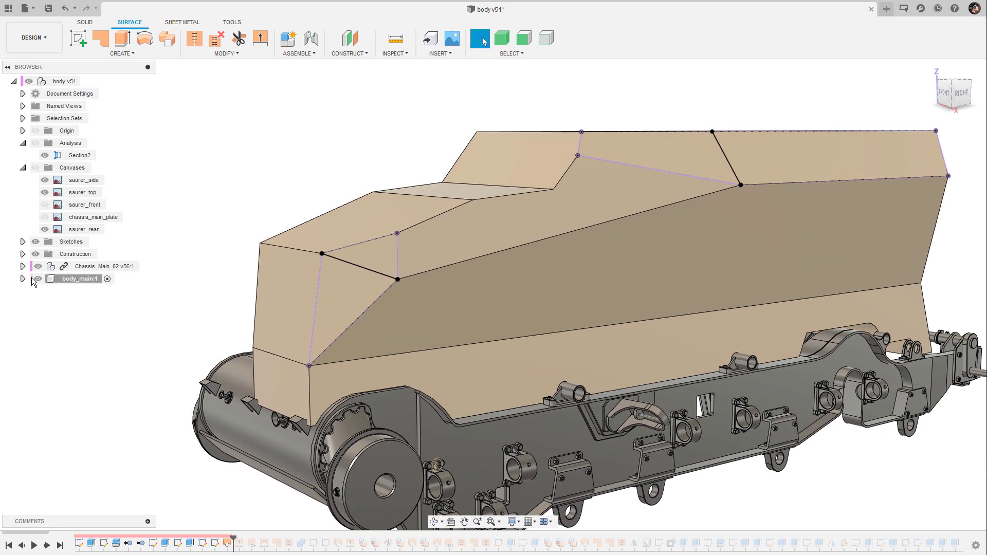
{"action": "left_click", "coordinate": [23, 282]}
{"action": "left_click", "coordinate": [85, 328]}
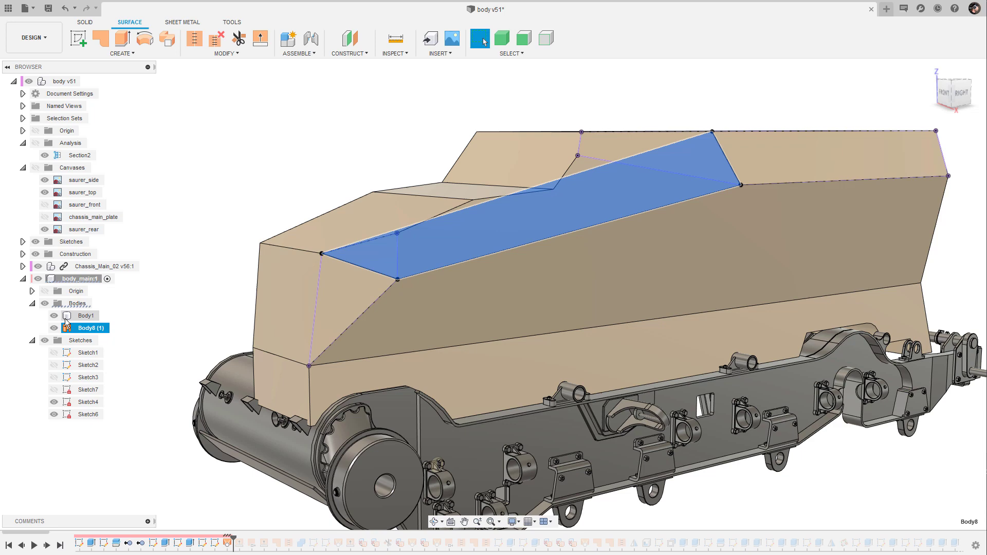
{"action": "left_click", "coordinate": [54, 317]}
{"action": "left_click", "coordinate": [54, 315]}
{"action": "left_click", "coordinate": [309, 197]}
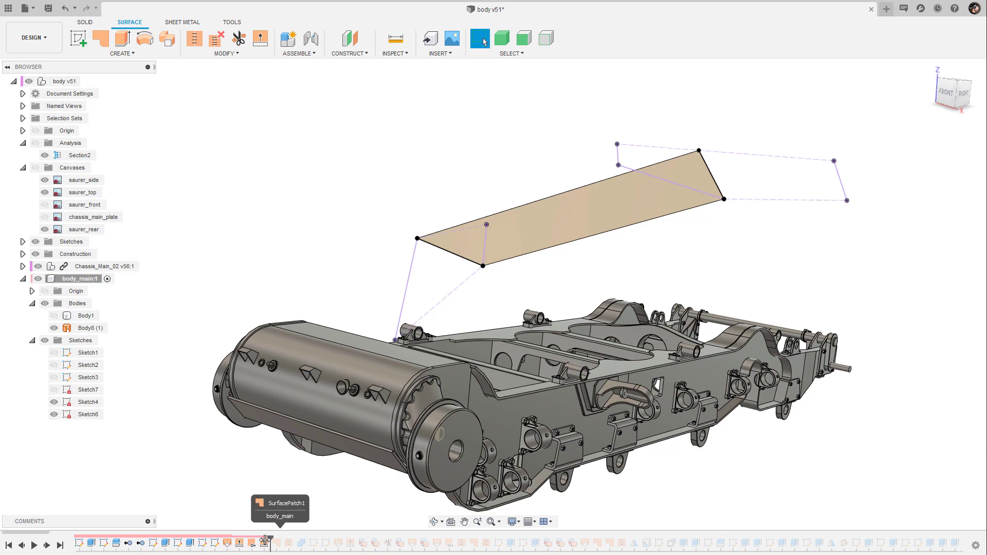
Advance the history through the extends, patches and stitch that make the solid Body10, show Body1, and continue past their combine.
{"action": "left_click_drag", "start_coordinate": [265, 540], "coordinate": [270, 540]}
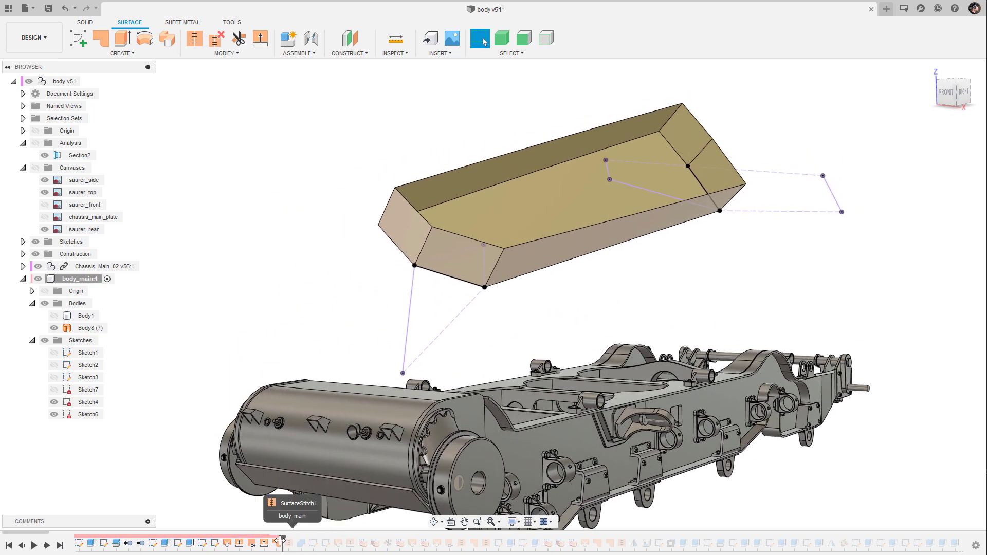
{"action": "left_click_drag", "start_coordinate": [280, 540], "coordinate": [283, 540]}
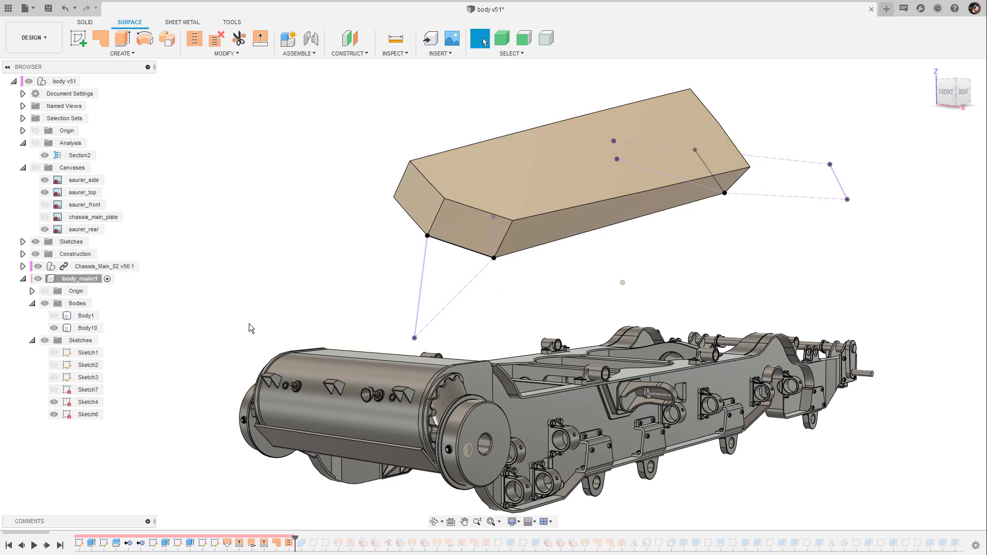
{"action": "left_click", "coordinate": [54, 316]}
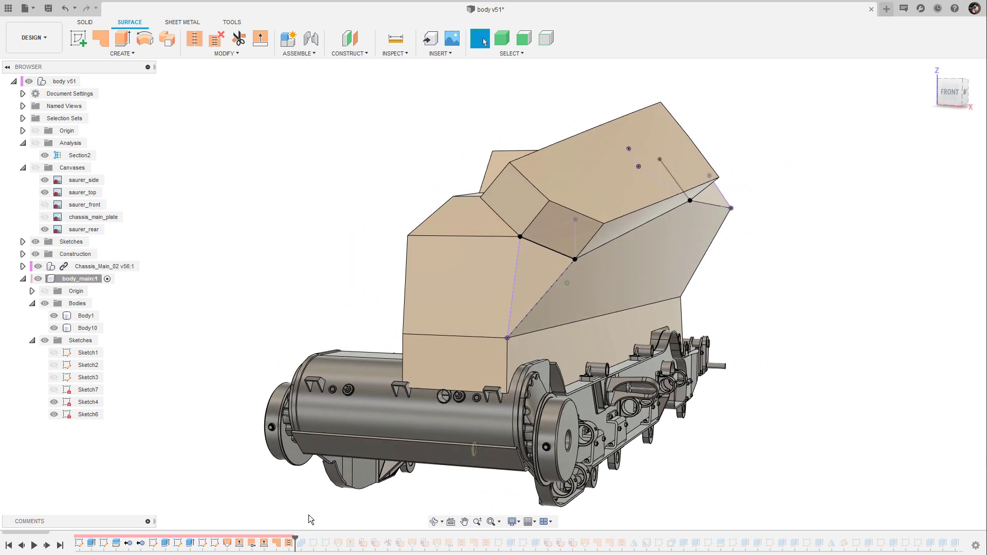
{"action": "left_click_drag", "start_coordinate": [302, 541], "coordinate": [308, 542]}
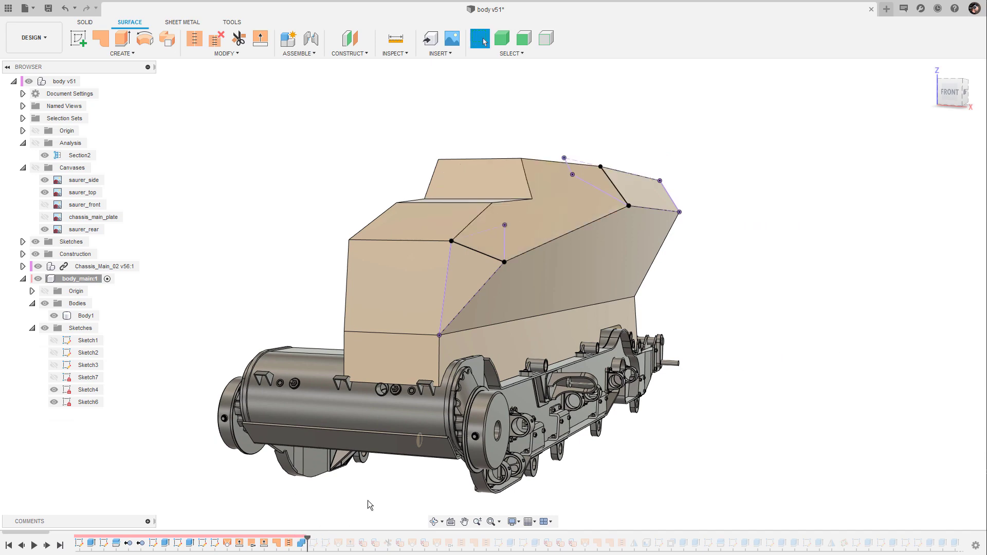
{"action": "middle_click_drag", "start_coordinate": [674, 190], "coordinate": [724, 91], "text": "shift"}
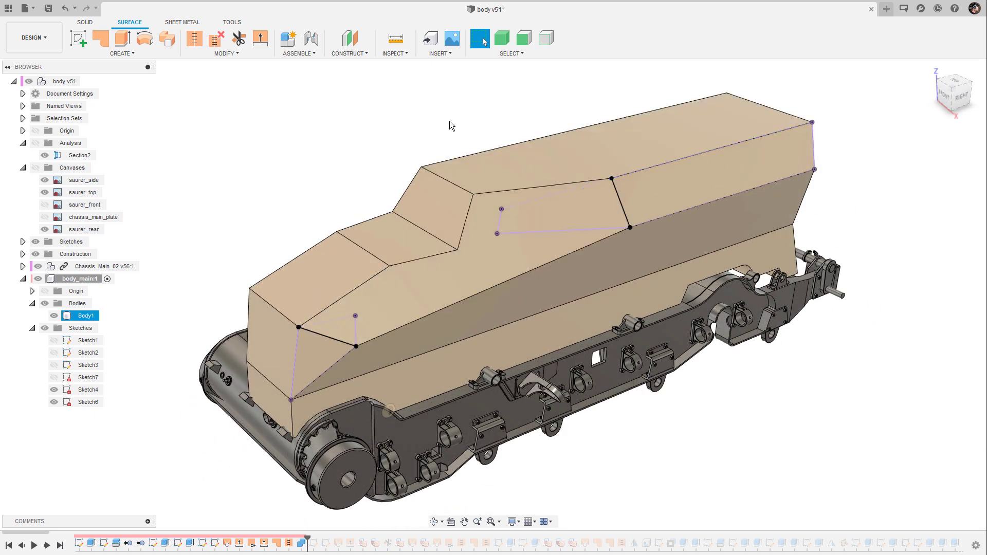
Advance the history past the next two sketches, showing Sketch8 and Sketch9 and hiding Sketch4 and Sketch6.
{"action": "middle_click_drag", "start_coordinate": [355, 127], "coordinate": [306, 535], "text": "shift"}
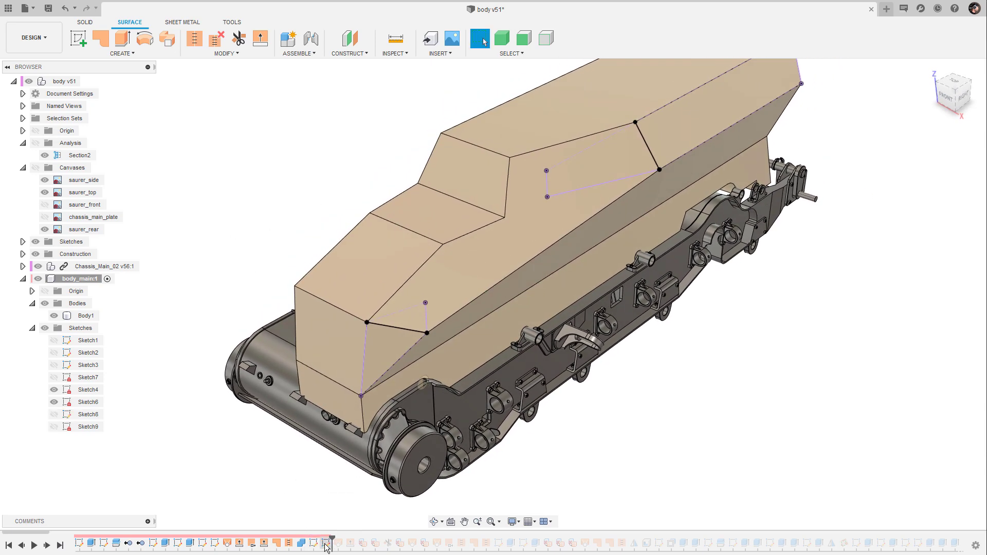
{"action": "left_click", "coordinate": [312, 544]}
{"action": "left_click", "coordinate": [53, 414]}
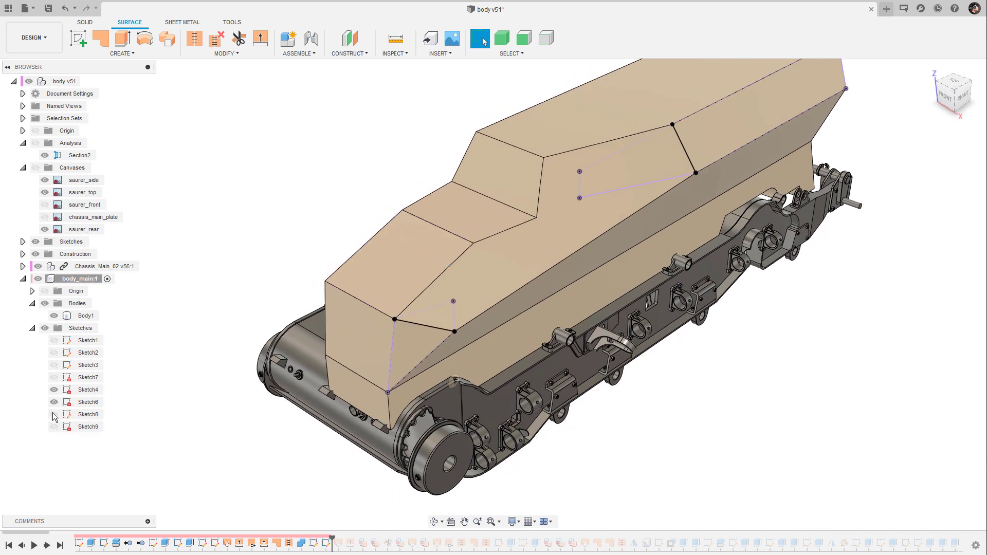
{"action": "scroll", "coordinate": [488, 288], "scroll_direction": "up", "scroll_amount": 3}
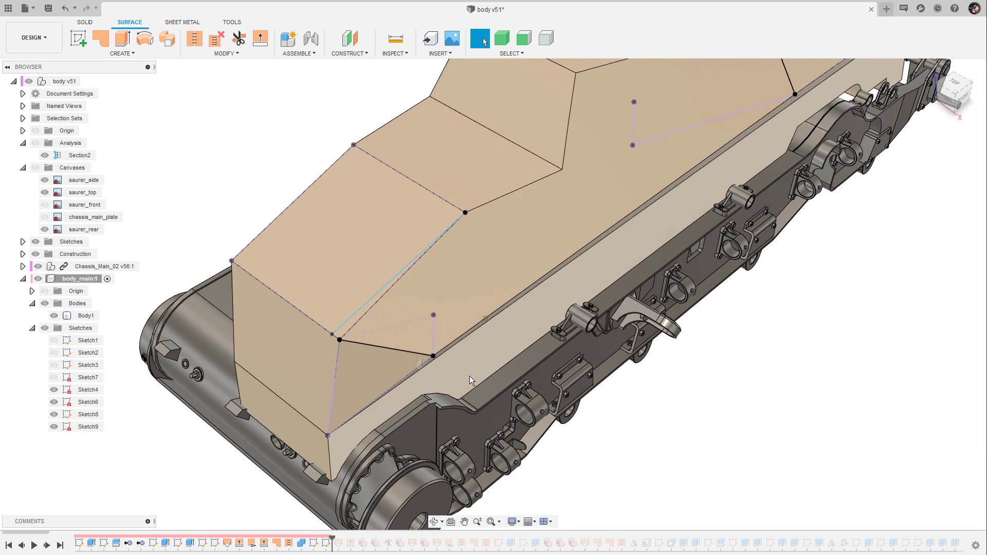
{"action": "middle_click_drag", "start_coordinate": [471, 383], "coordinate": [540, 389], "text": "shift"}
{"action": "left_click", "coordinate": [54, 390]}
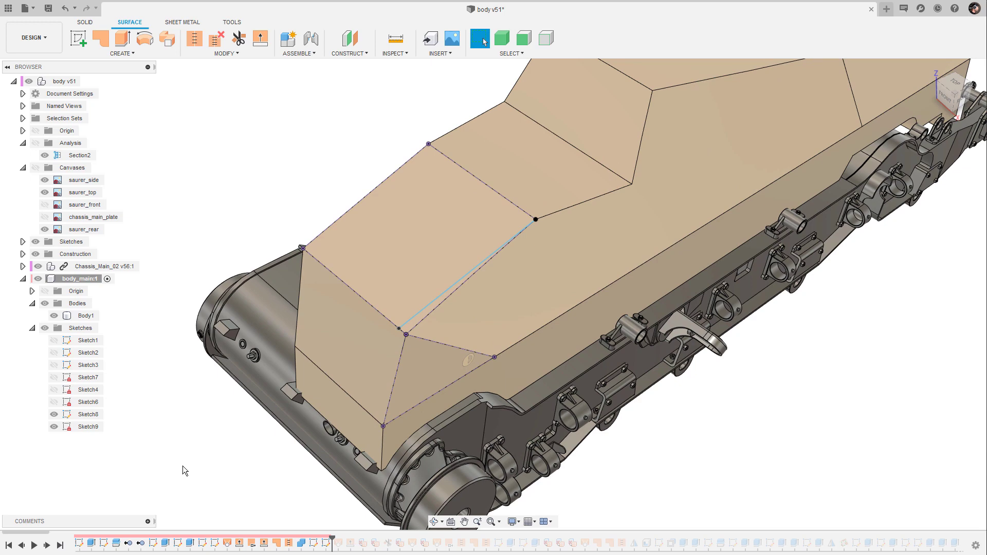
{"action": "middle_click_drag", "start_coordinate": [183, 466], "coordinate": [104, 404], "text": "shift"}
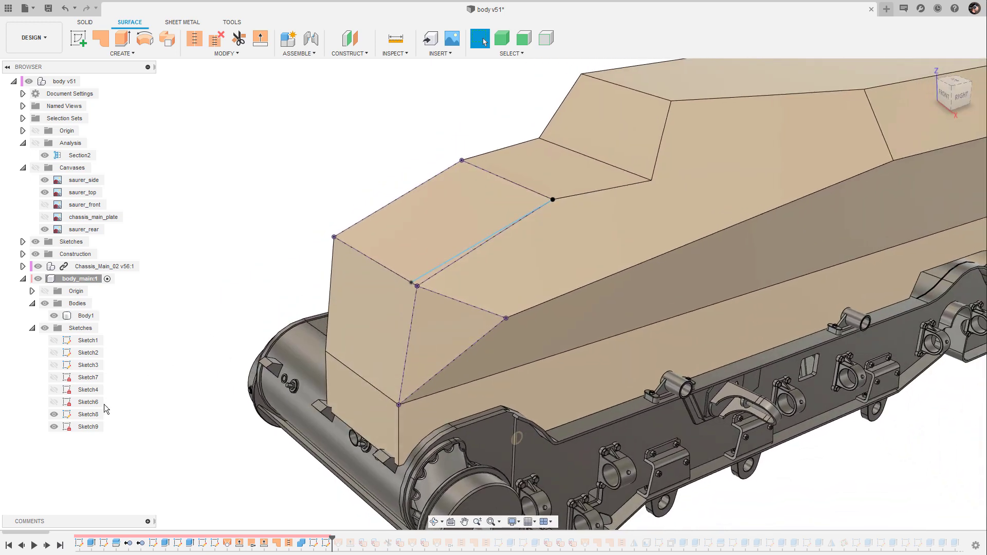
Highlight Sketch9 to examine its lines around the hood's front corner.
{"action": "left_click", "coordinate": [92, 428]}
{"action": "left_click", "coordinate": [164, 470]}
{"action": "middle_click_drag", "start_coordinate": [164, 470], "coordinate": [168, 480], "text": "shift"}
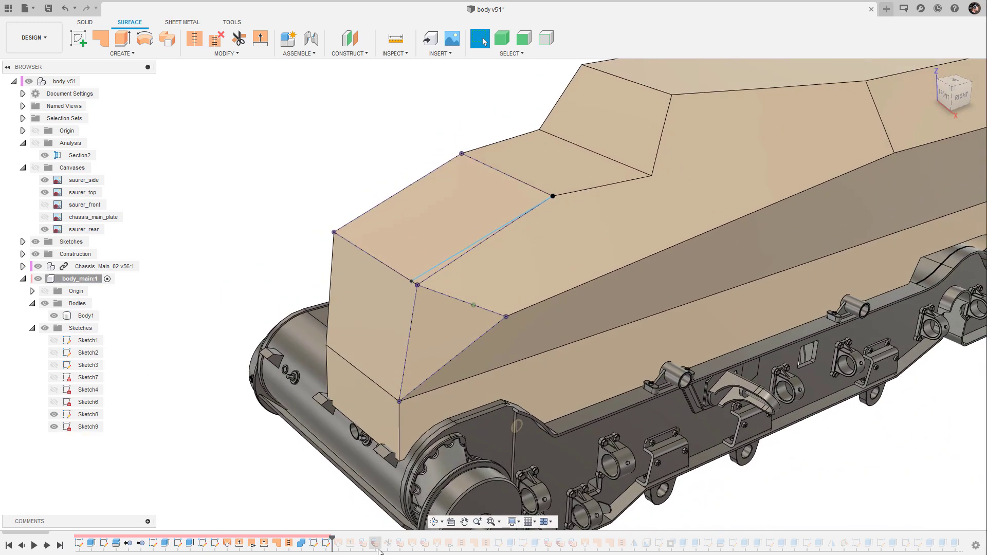
Advance the history past Loft2 and inspect the lofted Body12 at the hood corner, toggling Body1's visibility.
{"action": "left_click", "coordinate": [338, 546]}
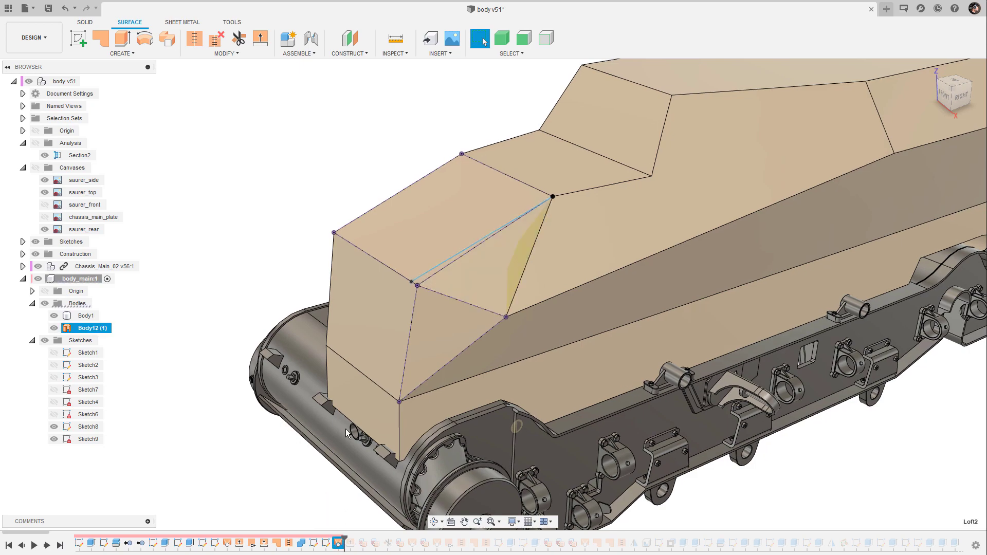
{"action": "middle_click_drag", "start_coordinate": [348, 432], "coordinate": [313, 217], "text": "shift"}
{"action": "scroll", "coordinate": [314, 216], "scroll_direction": "down", "scroll_amount": 2}
{"action": "left_click", "coordinate": [313, 217]}
{"action": "middle_click_drag", "start_coordinate": [423, 223], "coordinate": [515, 268], "text": "shift"}
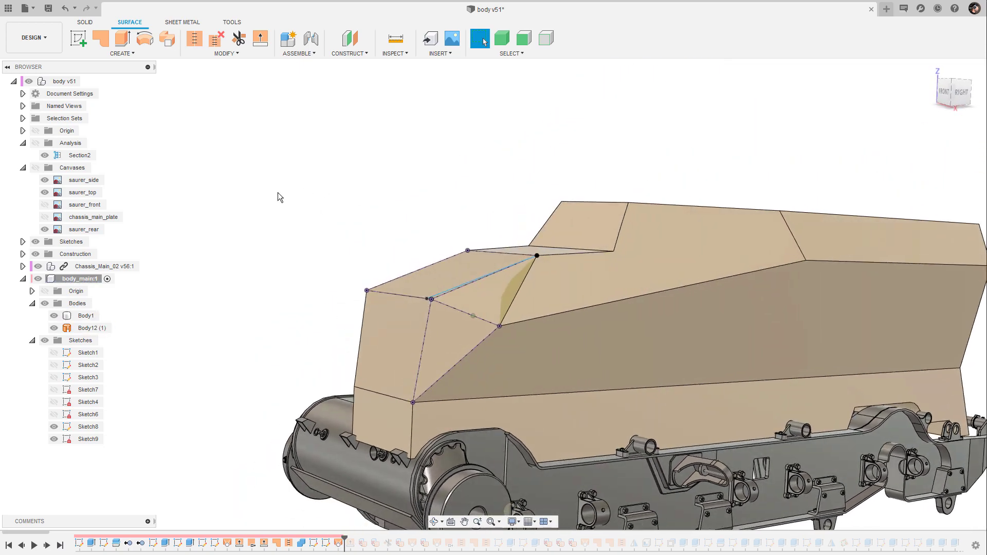
{"action": "left_click", "coordinate": [56, 316]}
{"action": "mouse_move", "coordinate": [61, 318]}
{"action": "middle_mouse_down", "text": "shift"}
{"action": "mouse_move", "coordinate": [174, 258]}
{"action": "mouse_move", "coordinate": [461, 350]}
{"action": "mouse_move", "coordinate": [220, 311]}
{"action": "mouse_move", "coordinate": [56, 319]}
{"action": "middle_mouse_up", "text": "shift"}
{"action": "left_click", "coordinate": [55, 317]}
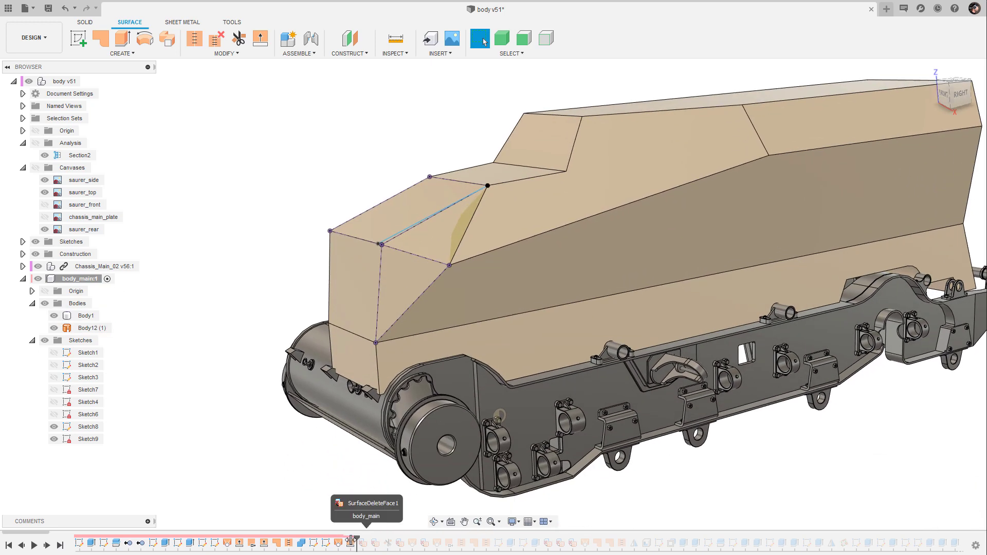
Advance the history past the extension of the lofted surface and the two face deletions that open up the nose.
{"action": "mouse_move", "coordinate": [340, 505]}
{"action": "middle_mouse_down", "text": "shift"}
{"action": "mouse_move", "coordinate": [313, 486]}
{"action": "mouse_move", "coordinate": [355, 534]}
{"action": "middle_mouse_up", "text": "shift"}
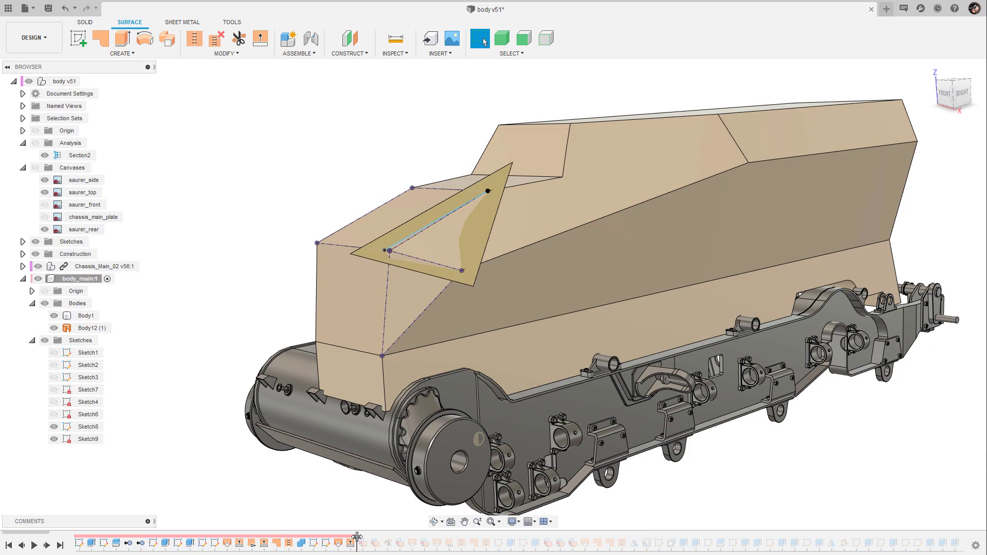
{"action": "left_click_drag", "start_coordinate": [377, 540], "coordinate": [382, 540]}
{"action": "mouse_move", "coordinate": [359, 226]}
{"action": "middle_mouse_down", "text": "shift"}
{"action": "mouse_move", "coordinate": [710, 227]}
{"action": "mouse_move", "coordinate": [659, 270]}
{"action": "mouse_move", "coordinate": [788, 212]}
{"action": "mouse_move", "coordinate": [399, 191]}
{"action": "middle_mouse_up", "text": "shift"}
{"action": "scroll", "coordinate": [301, 150], "scroll_direction": "up", "scroll_amount": 5}
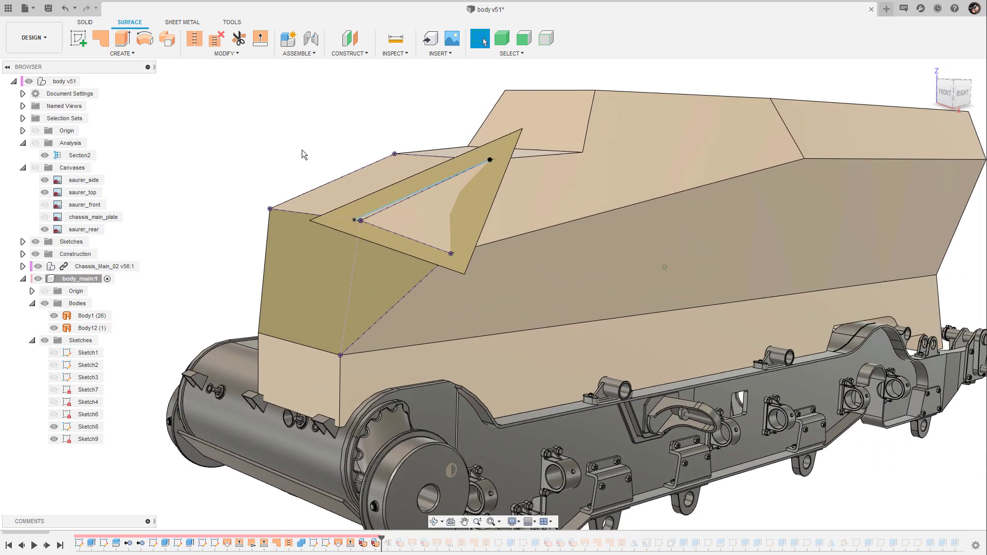
{"action": "scroll", "coordinate": [288, 140], "scroll_direction": "down", "scroll_amount": 1}
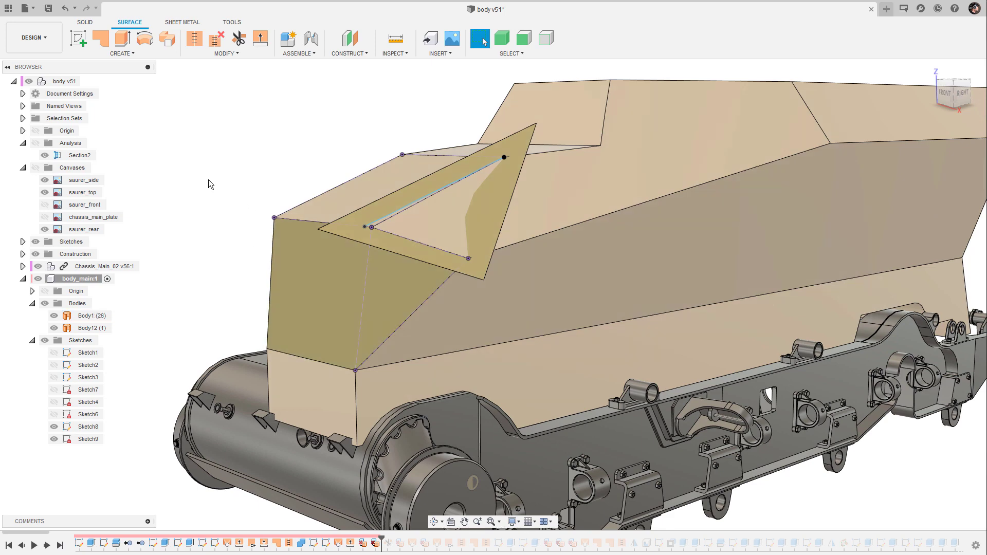
{"action": "scroll", "coordinate": [214, 184], "scroll_direction": "down", "scroll_amount": 2}
Display the solid modelling tools and return to the surface modelling tools.
{"action": "left_click", "coordinate": [86, 24]}
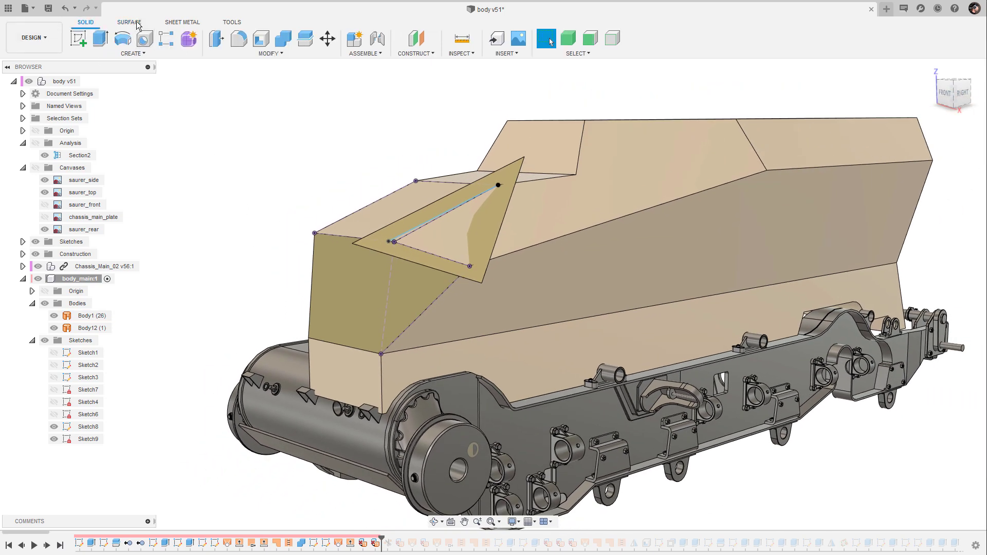
{"action": "left_click", "coordinate": [130, 24]}
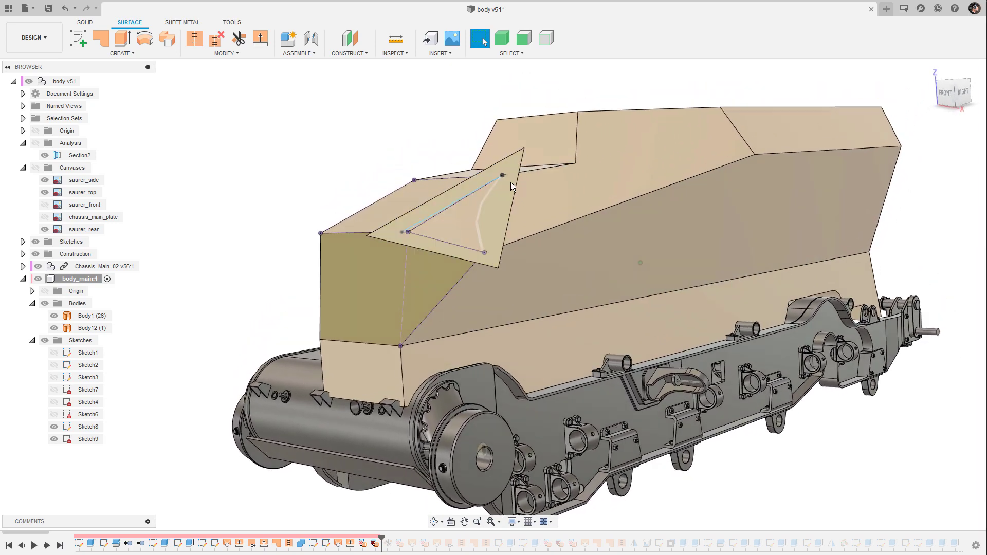
Advance the history through the trim, face deletions and patches that rebuild the nose's front and corner faces.
{"action": "scroll", "coordinate": [470, 224], "scroll_direction": "up", "scroll_amount": 3}
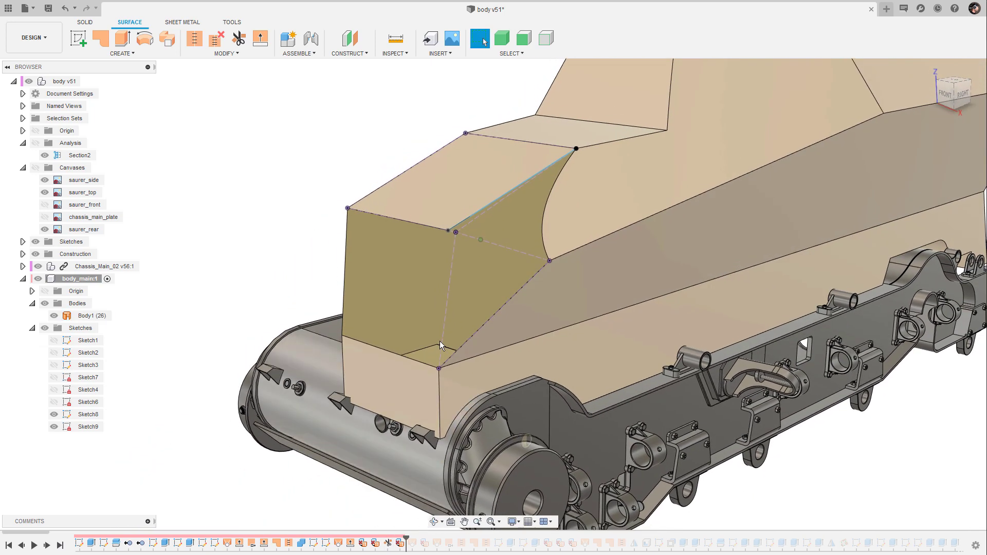
{"action": "mouse_move", "coordinate": [439, 340]}
{"action": "middle_mouse_down", "text": "shift"}
{"action": "mouse_move", "coordinate": [392, 239]}
{"action": "mouse_move", "coordinate": [402, 222]}
{"action": "mouse_move", "coordinate": [406, 308]}
{"action": "middle_mouse_up", "text": "shift"}
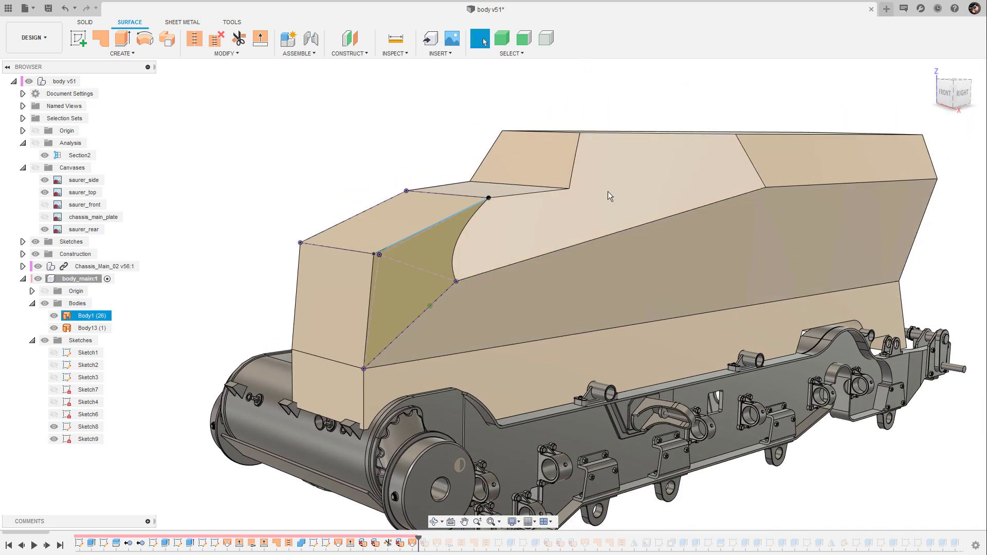
{"action": "mouse_move", "coordinate": [608, 196]}
{"action": "middle_mouse_down", "text": "shift"}
{"action": "mouse_move", "coordinate": [689, 171]}
{"action": "mouse_move", "coordinate": [608, 212]}
{"action": "middle_mouse_up", "text": "shift"}
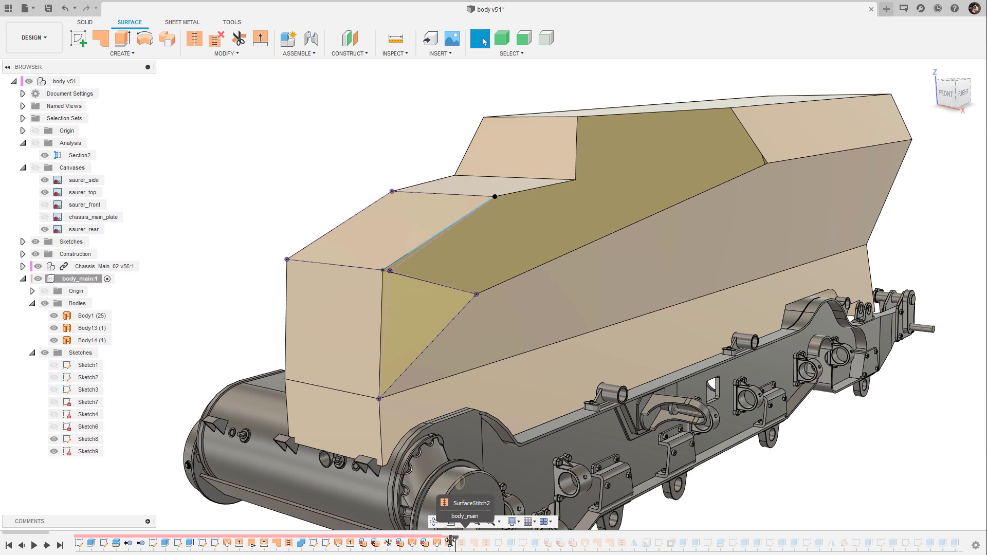
Advance the history past the stitch of the nose patches and the patch that covers the large open side face.
{"action": "left_click_drag", "start_coordinate": [450, 542], "coordinate": [455, 542]}
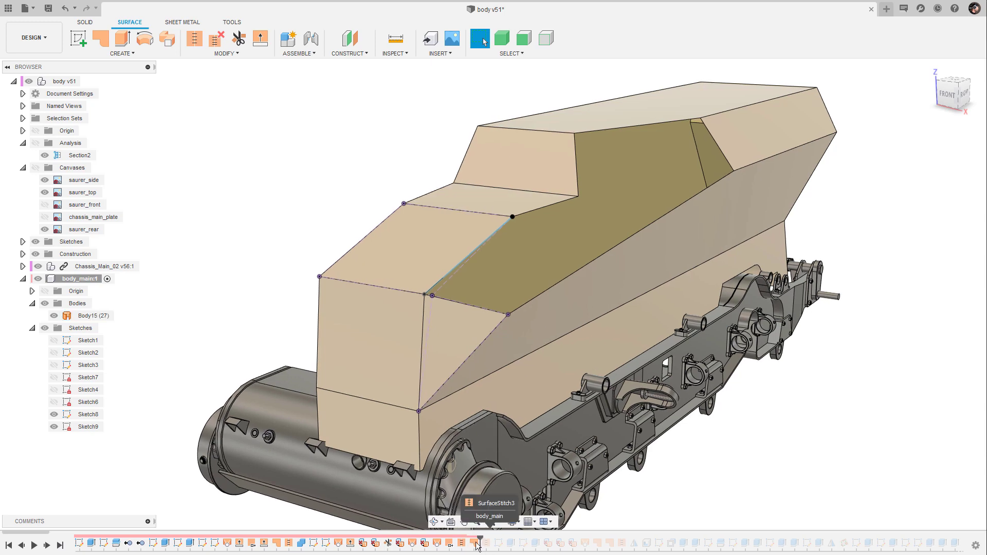
{"action": "left_click_drag", "start_coordinate": [476, 541], "coordinate": [480, 542]}
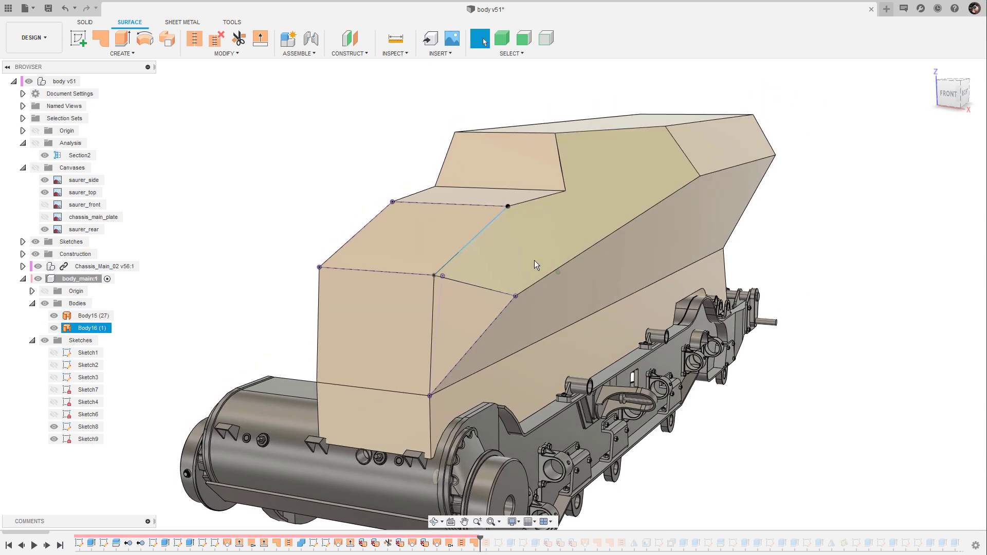
{"action": "mouse_move", "coordinate": [535, 263]}
{"action": "middle_mouse_down", "text": "shift"}
{"action": "mouse_move", "coordinate": [526, 190]}
{"action": "mouse_move", "coordinate": [535, 128]}
{"action": "mouse_move", "coordinate": [507, 192]}
{"action": "mouse_move", "coordinate": [538, 157]}
{"action": "mouse_move", "coordinate": [576, 180]}
{"action": "mouse_move", "coordinate": [591, 165]}
{"action": "middle_mouse_up", "text": "shift"}
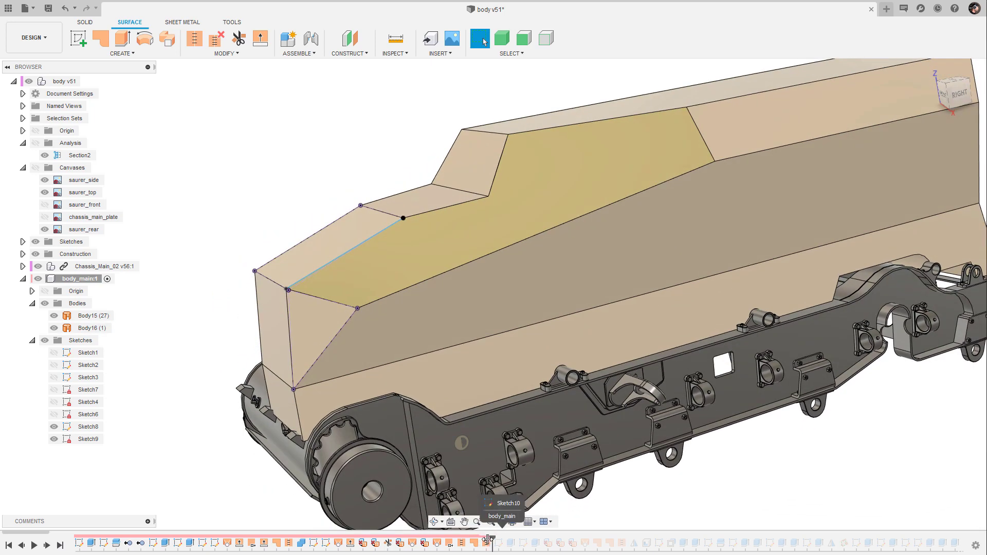
Advance the history past the stitch that closes the hull into solid Body17, and hide Sketch8 and Sketch9.
{"action": "left_click_drag", "start_coordinate": [488, 540], "coordinate": [492, 539]}
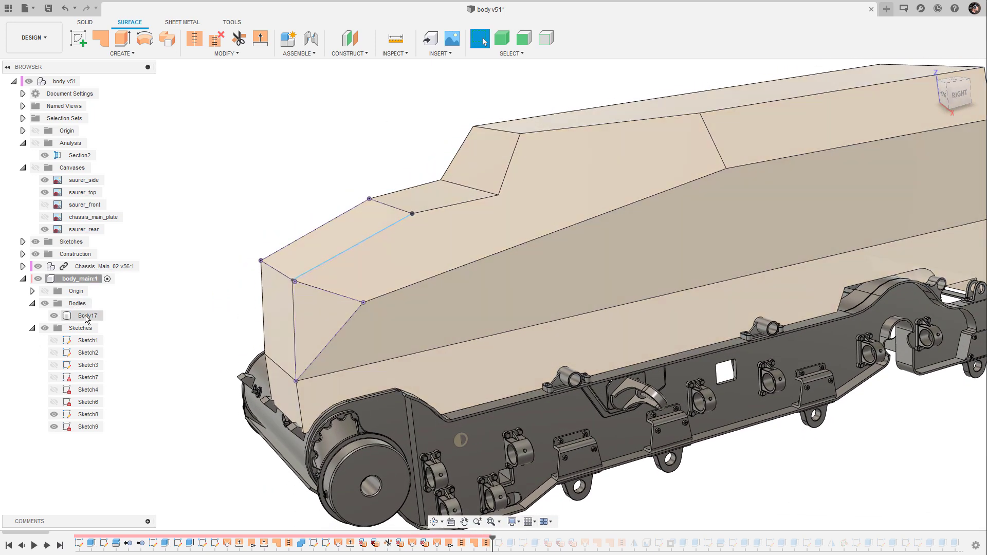
{"action": "left_click", "coordinate": [53, 418]}
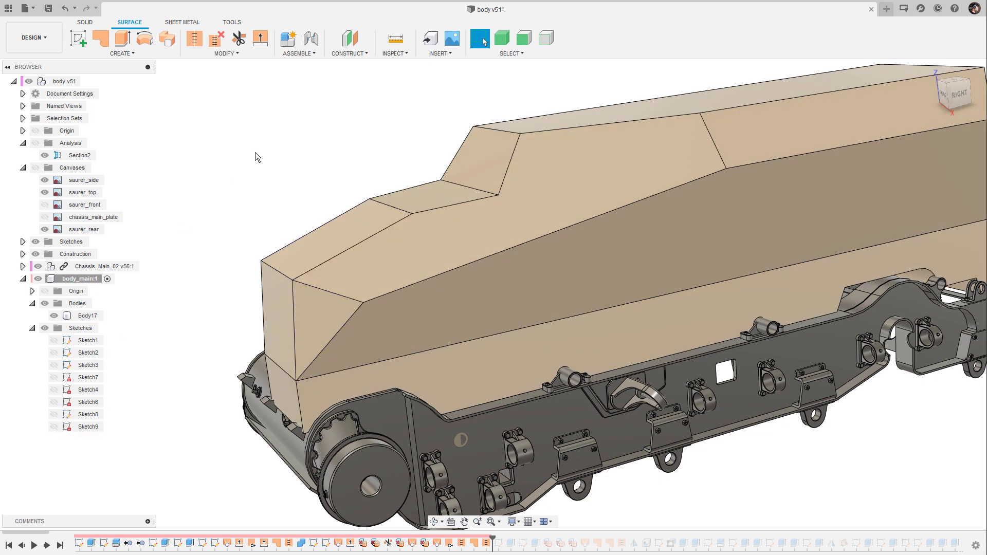
Advance the history past the cuts on the hull's rear and the face deletions that open its rear end.
{"action": "middle_click_drag", "start_coordinate": [257, 153], "coordinate": [509, 371], "text": "shift"}
{"action": "left_click", "coordinate": [519, 434]}
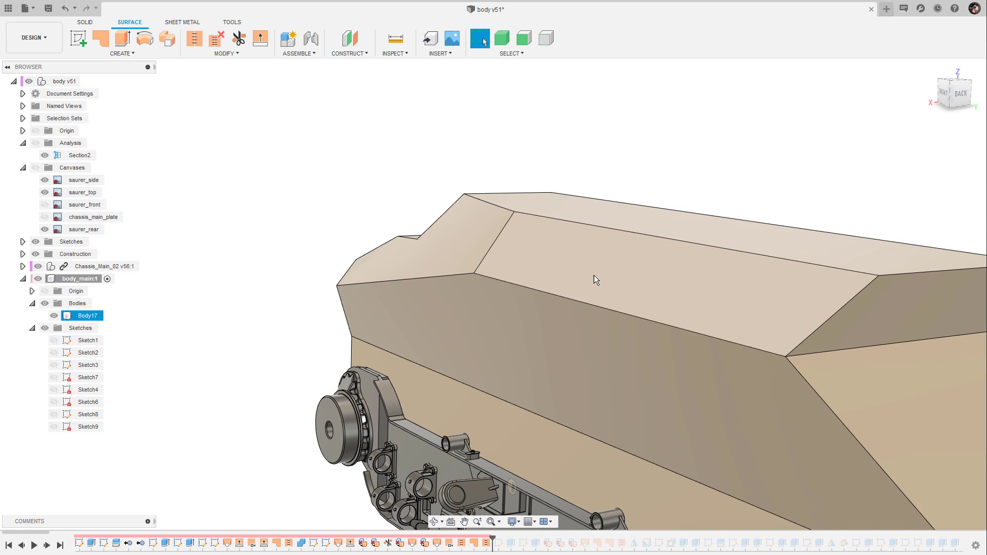
{"action": "middle_click_drag", "start_coordinate": [628, 211], "coordinate": [798, 152], "text": "shift"}
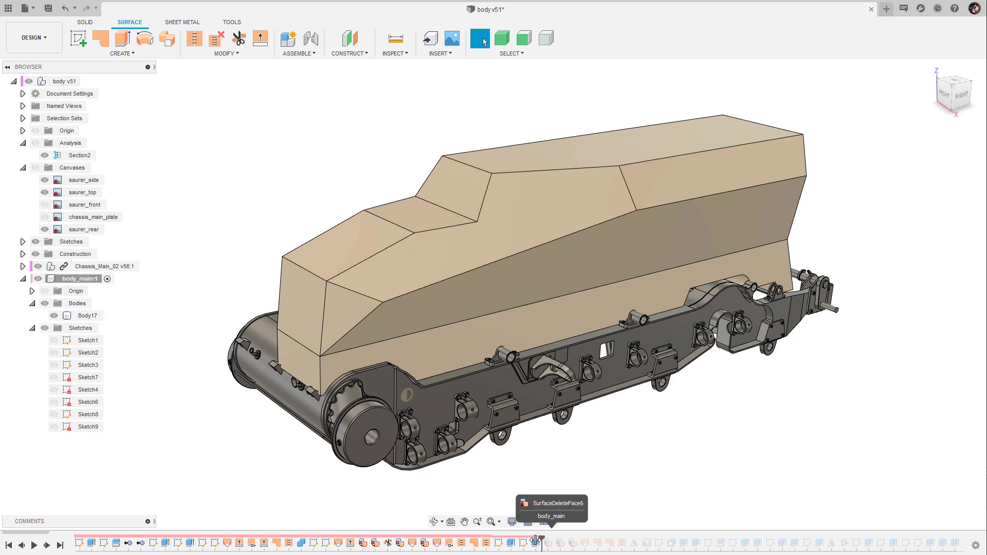
{"action": "mouse_move", "coordinate": [798, 442]}
{"action": "middle_mouse_down", "text": "shift"}
{"action": "mouse_move", "coordinate": [627, 496]}
{"action": "mouse_move", "coordinate": [592, 497]}
{"action": "middle_mouse_up", "text": "shift"}
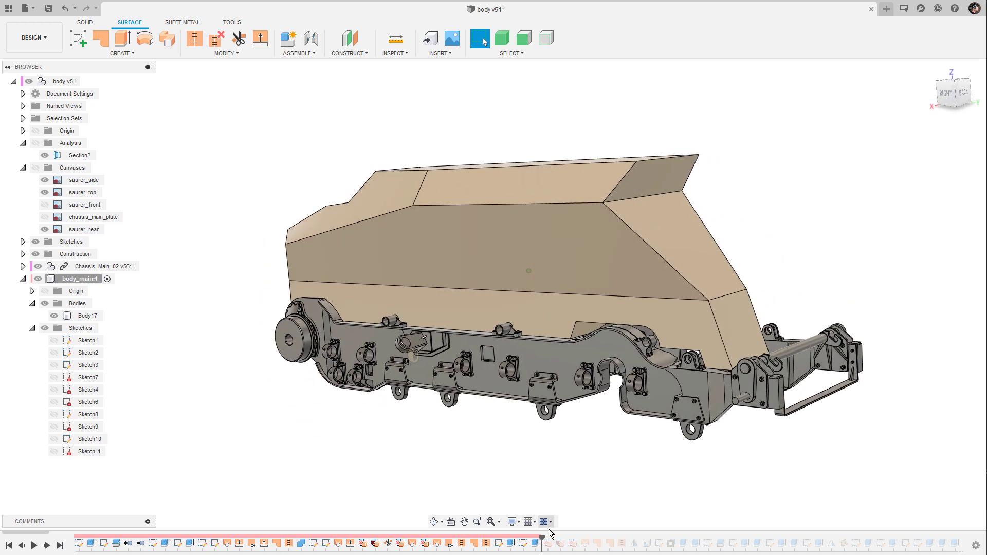
{"action": "left_click_drag", "start_coordinate": [573, 540], "coordinate": [577, 541]}
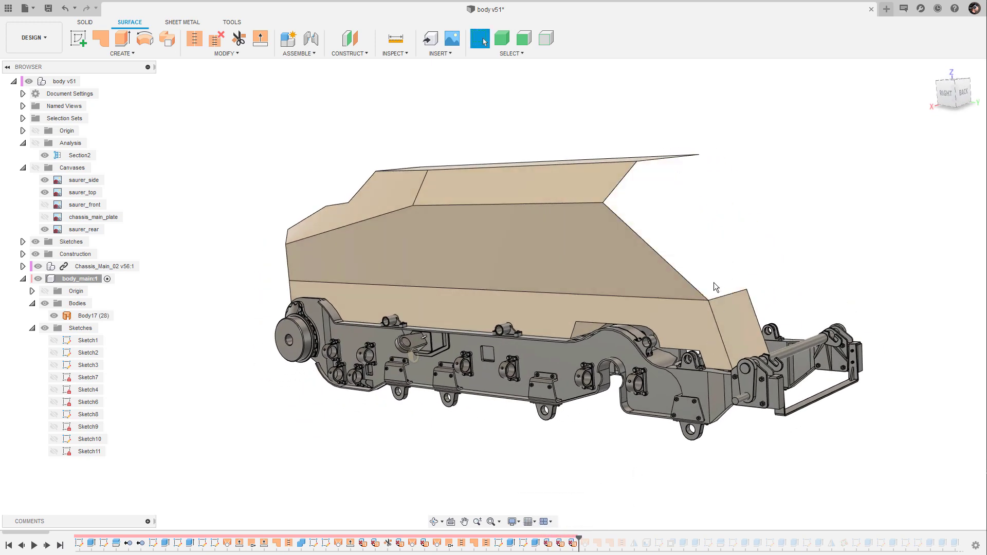
{"action": "middle_click_drag", "start_coordinate": [714, 286], "coordinate": [787, 216], "text": "shift"}
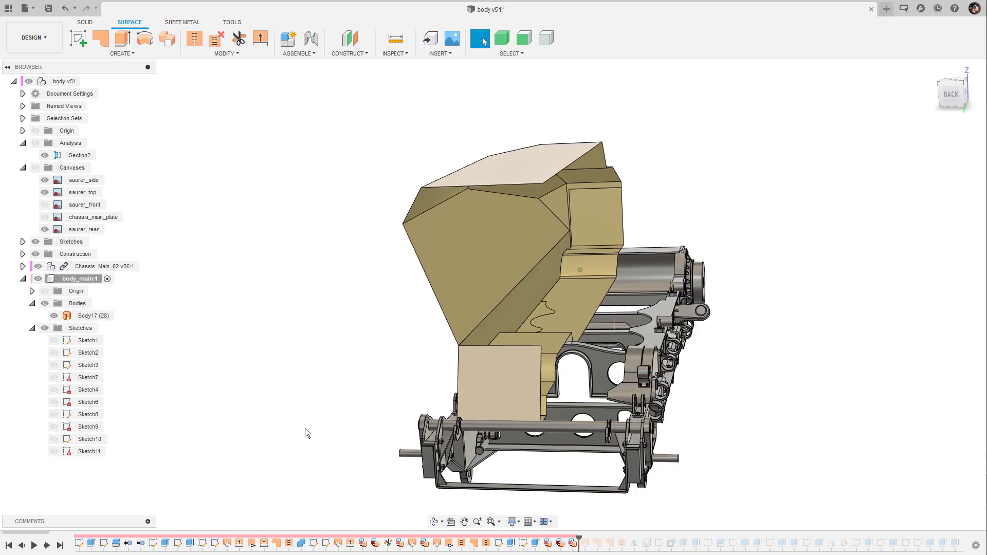
Advance the history through the patches that close the rear face, the rear corner and the open centre side.
{"action": "middle_click_drag", "start_coordinate": [319, 431], "coordinate": [590, 530], "text": "shift"}
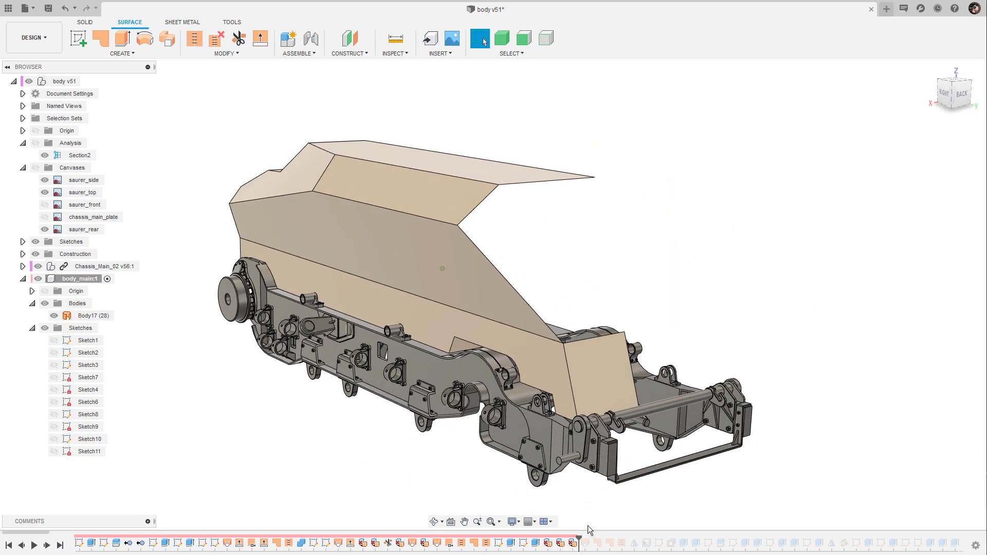
{"action": "left_click_drag", "start_coordinate": [588, 539], "coordinate": [590, 539]}
{"action": "middle_click_drag", "start_coordinate": [757, 233], "coordinate": [756, 249]}
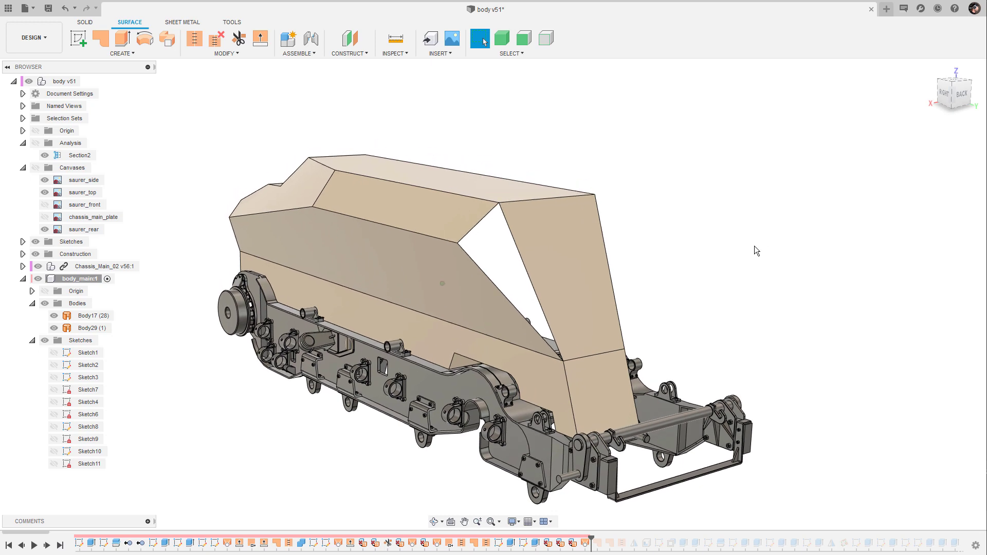
{"action": "middle_click_drag", "start_coordinate": [568, 278], "coordinate": [582, 308], "text": "shift"}
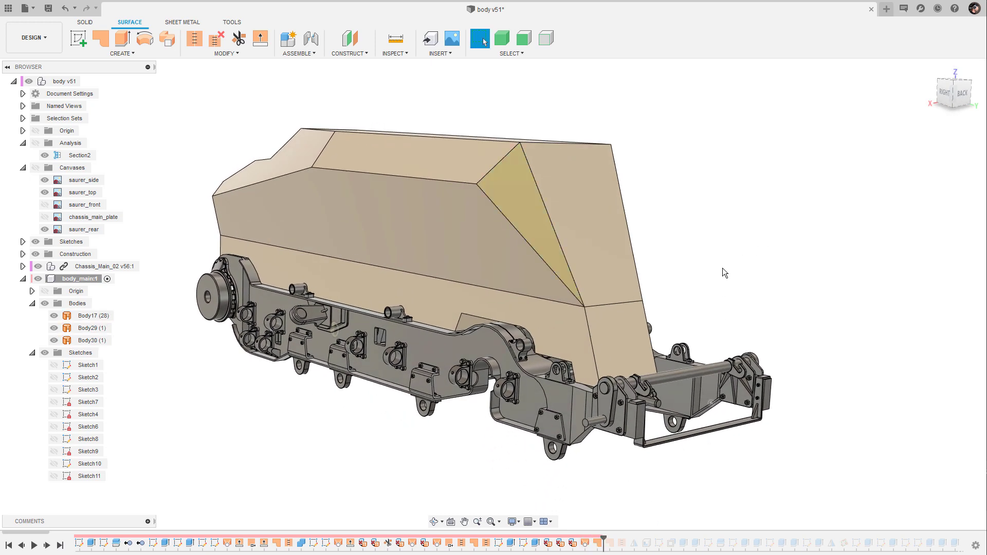
{"action": "mouse_move", "coordinate": [725, 273]}
{"action": "middle_mouse_down", "text": "shift"}
{"action": "mouse_move", "coordinate": [640, 421]}
{"action": "mouse_move", "coordinate": [621, 522]}
{"action": "mouse_move", "coordinate": [603, 538]}
{"action": "middle_mouse_up", "text": "shift"}
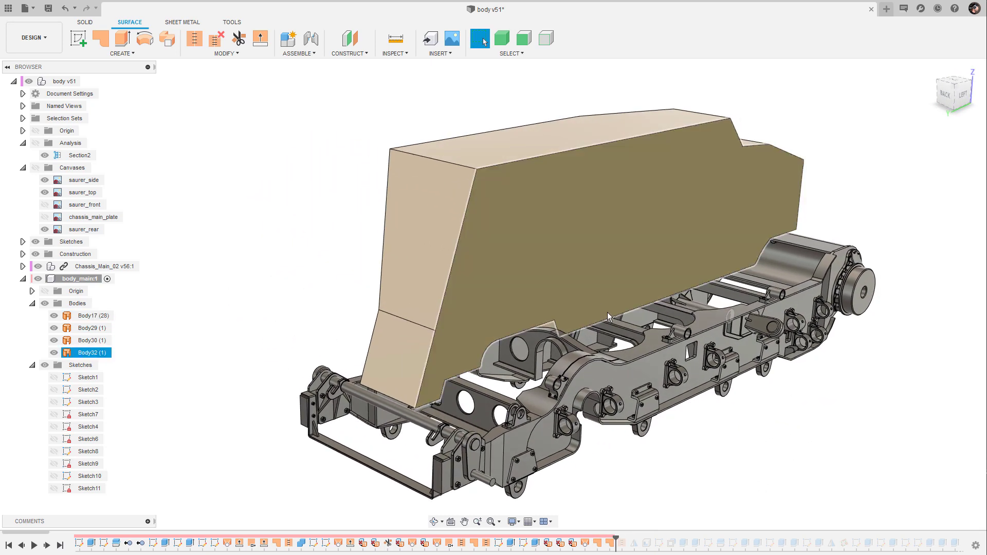
Advance the history past the stitch of the patched surfaces and the mirror that creates the hull's other half.
{"action": "middle_click_drag", "start_coordinate": [771, 373], "coordinate": [618, 538], "text": "shift"}
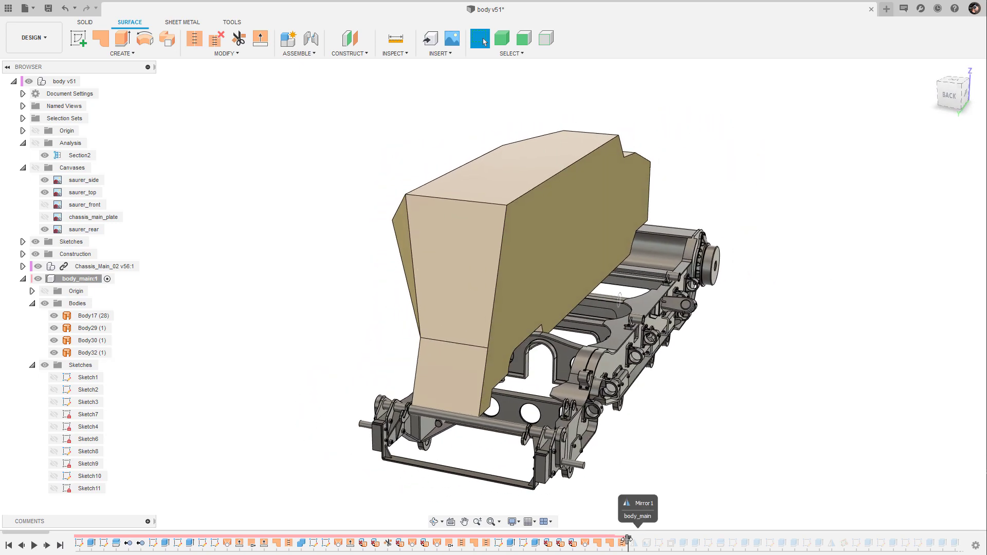
{"action": "left_click_drag", "start_coordinate": [626, 539], "coordinate": [629, 540]}
{"action": "mouse_move", "coordinate": [798, 328]}
{"action": "middle_mouse_down", "text": "shift"}
{"action": "mouse_move", "coordinate": [820, 329]}
{"action": "mouse_move", "coordinate": [809, 341]}
{"action": "middle_mouse_up", "text": "shift"}
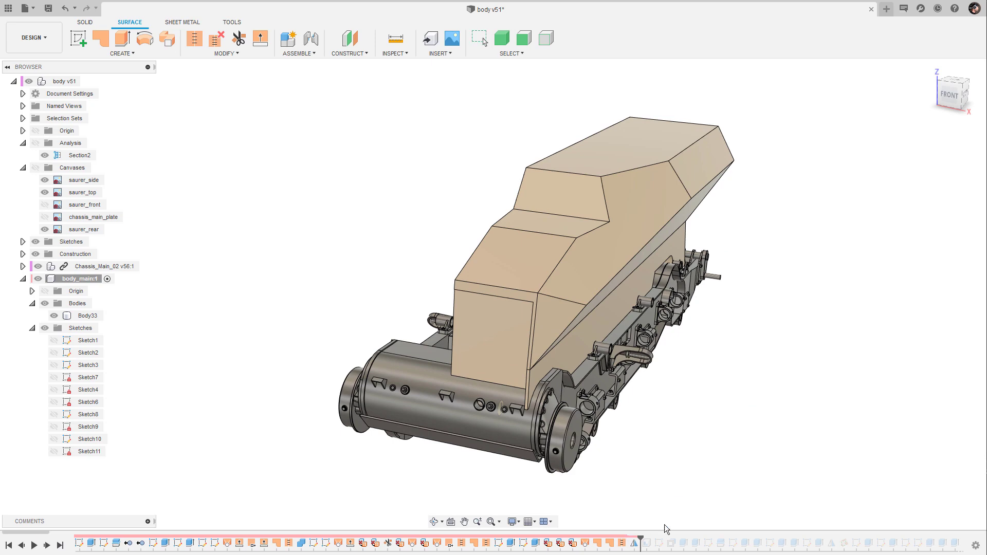
{"action": "middle_click_drag", "start_coordinate": [664, 525], "coordinate": [816, 381], "text": "shift"}
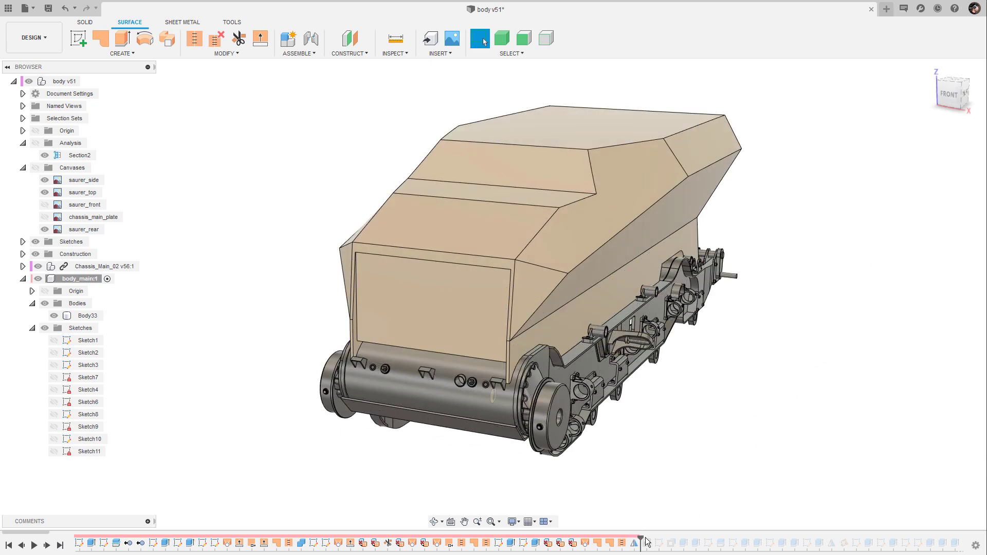
Advance the history one feature past the mirror and inspect the hull's interior with the section analysis, hiding the analysis again.
{"action": "middle_click_drag", "start_coordinate": [819, 235], "coordinate": [826, 258], "text": "shift"}
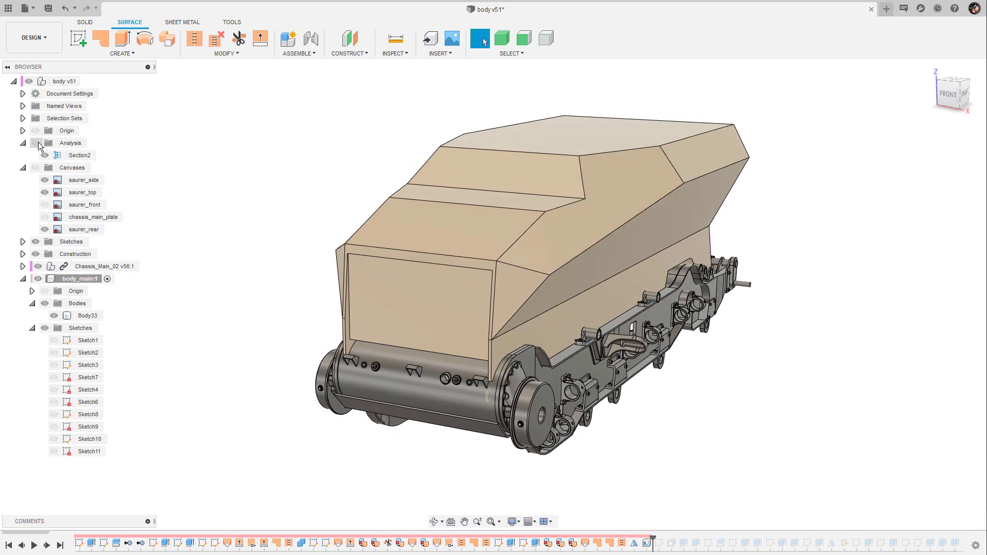
{"action": "left_click", "coordinate": [36, 143]}
{"action": "middle_click_drag", "start_coordinate": [780, 222], "coordinate": [831, 178], "text": "shift"}
{"action": "left_click", "coordinate": [35, 143]}
Advance the history past the nose opening and the body split, and temporarily hide upper body Body18 to inspect the lower hull.
{"action": "middle_click_drag", "start_coordinate": [439, 231], "coordinate": [674, 540], "text": "shift"}
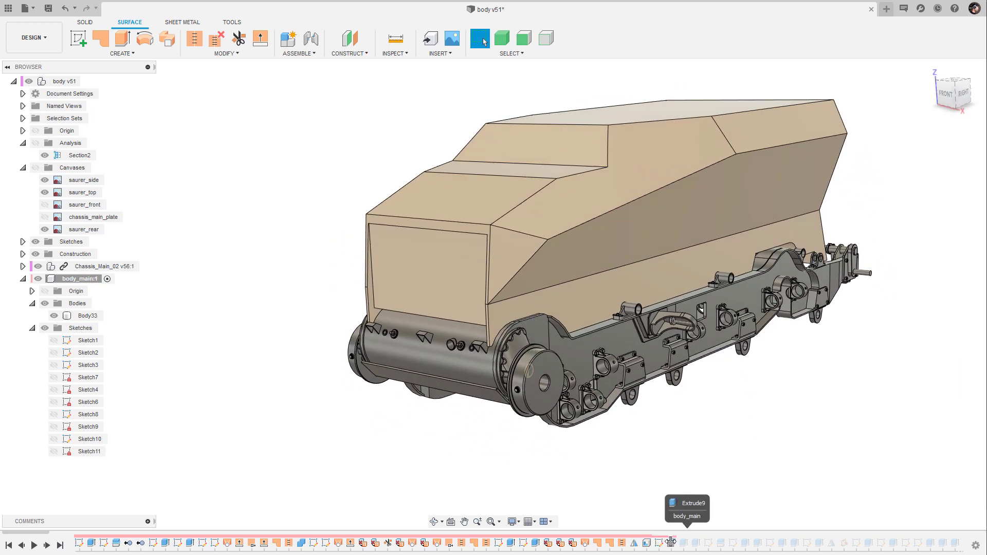
{"action": "middle_click_drag", "start_coordinate": [410, 358], "coordinate": [843, 308], "text": "shift"}
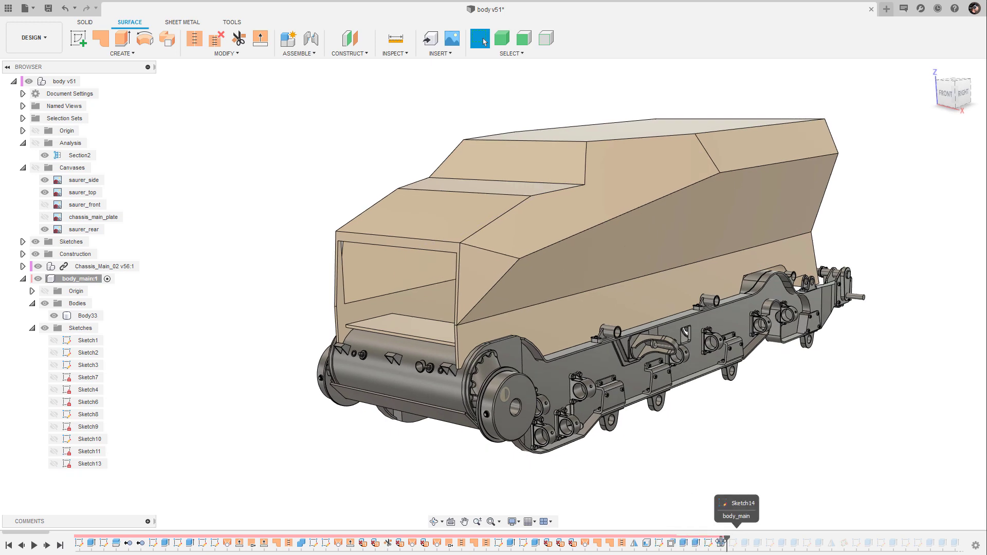
{"action": "left_click", "coordinate": [82, 316]}
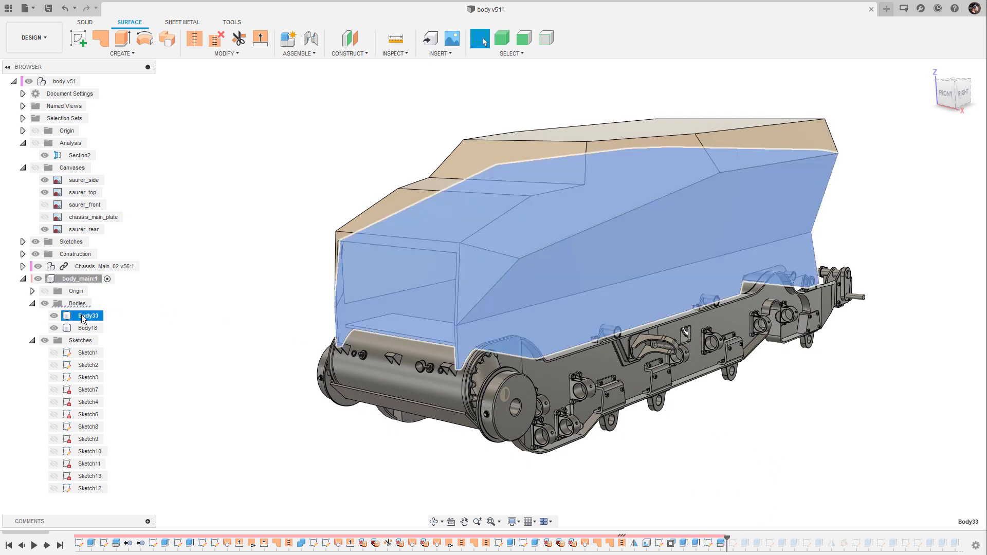
{"action": "left_click", "coordinate": [54, 328]}
{"action": "left_click", "coordinate": [206, 252]}
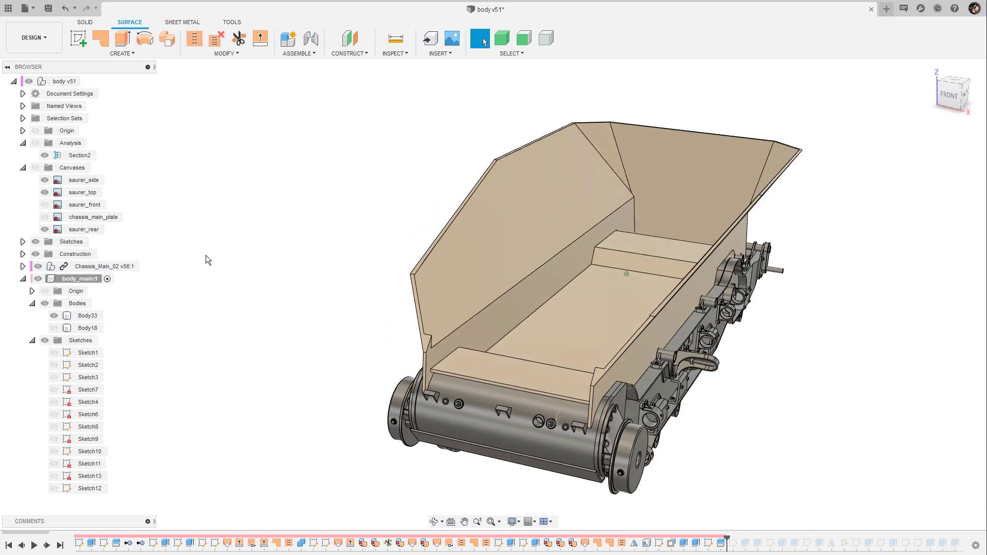
{"action": "left_click", "coordinate": [54, 328]}
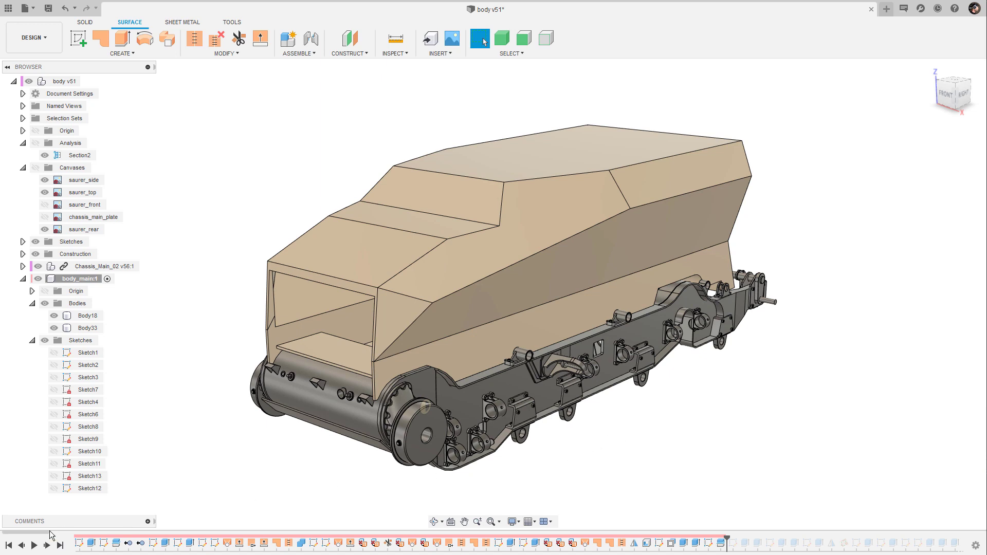
Advance the history through the cutouts for the hull's round roof opening, hatches and windows.
{"action": "left_click_drag", "start_coordinate": [38, 535], "coordinate": [198, 545]}
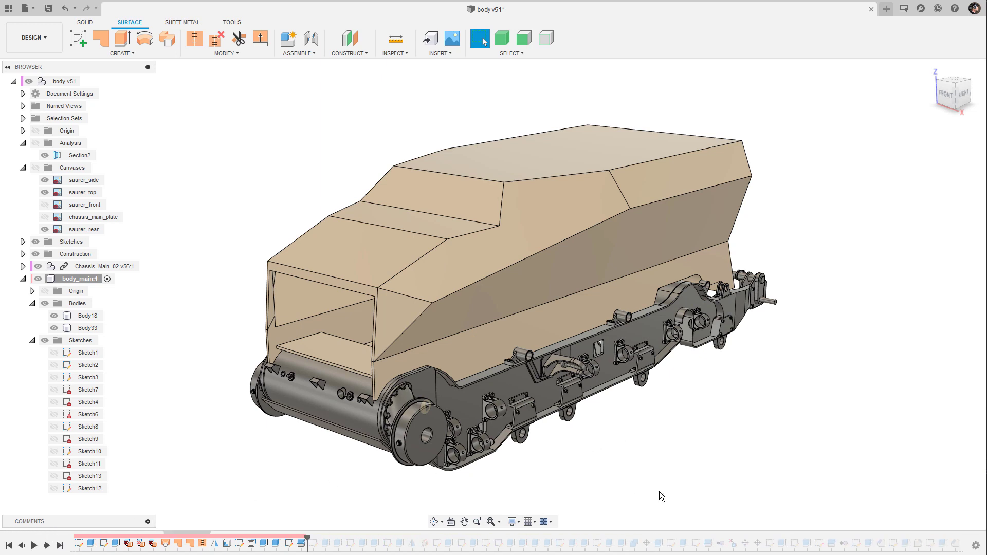
{"action": "middle_click_drag", "start_coordinate": [661, 497], "coordinate": [718, 467], "text": "shift"}
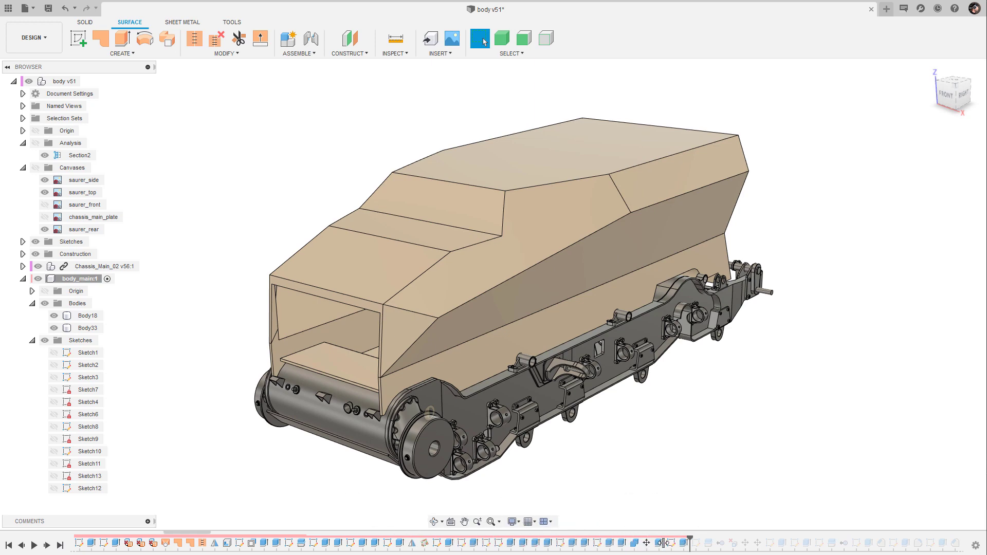
{"action": "left_click_drag", "start_coordinate": [658, 543], "coordinate": [663, 543]}
{"action": "mouse_move", "coordinate": [869, 339]}
{"action": "middle_mouse_down", "text": "shift"}
{"action": "mouse_move", "coordinate": [913, 242]}
{"action": "mouse_move", "coordinate": [883, 279]}
{"action": "mouse_move", "coordinate": [899, 278]}
{"action": "mouse_move", "coordinate": [850, 306]}
{"action": "mouse_move", "coordinate": [765, 229]}
{"action": "mouse_move", "coordinate": [857, 237]}
{"action": "mouse_move", "coordinate": [865, 300]}
{"action": "mouse_move", "coordinate": [812, 392]}
{"action": "middle_mouse_up", "text": "shift"}
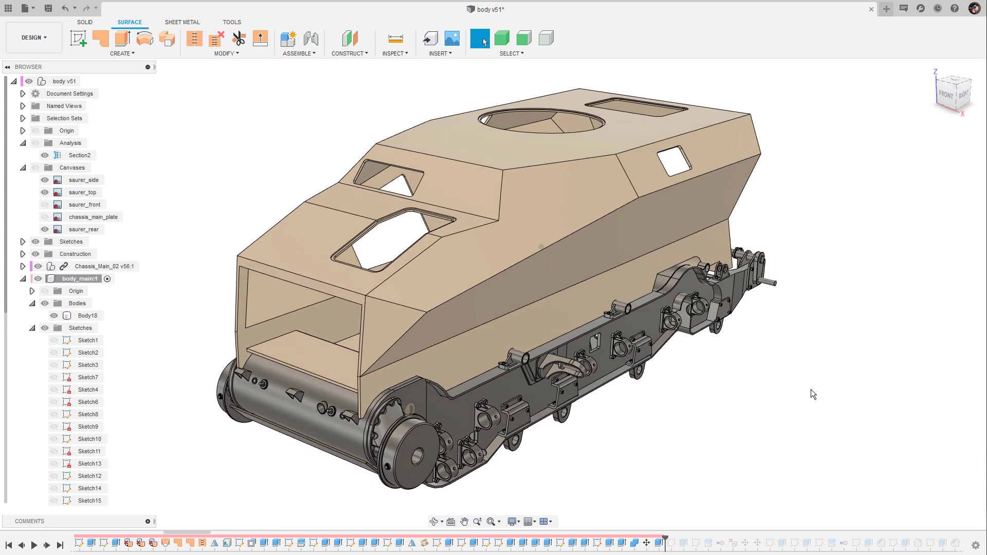
{"action": "middle_click_drag", "start_coordinate": [809, 472], "coordinate": [741, 450], "text": "shift"}
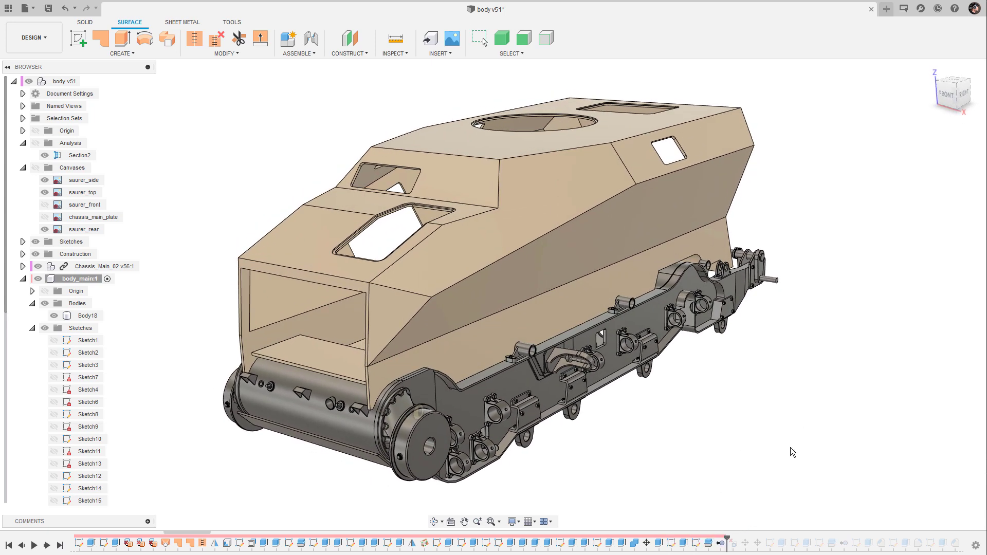
Advance the history through the features that form and reshape the protruding side boxes, and examine their faces.
{"action": "middle_click_drag", "start_coordinate": [822, 371], "coordinate": [757, 543], "text": "shift"}
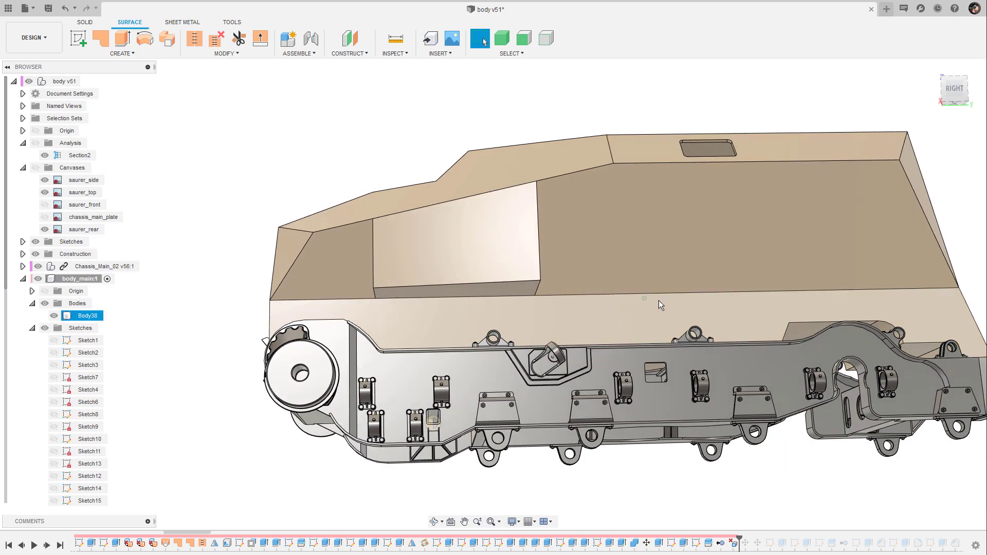
{"action": "middle_click_drag", "start_coordinate": [658, 300], "coordinate": [489, 300], "text": "shift"}
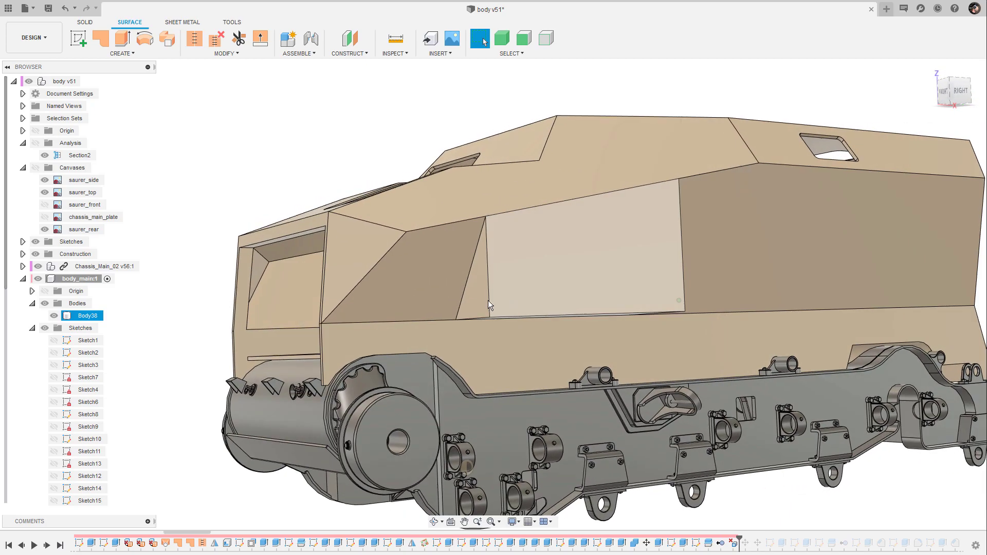
{"action": "left_click", "coordinate": [476, 304]}
{"action": "middle_click_drag", "start_coordinate": [536, 327], "coordinate": [495, 297], "text": "shift"}
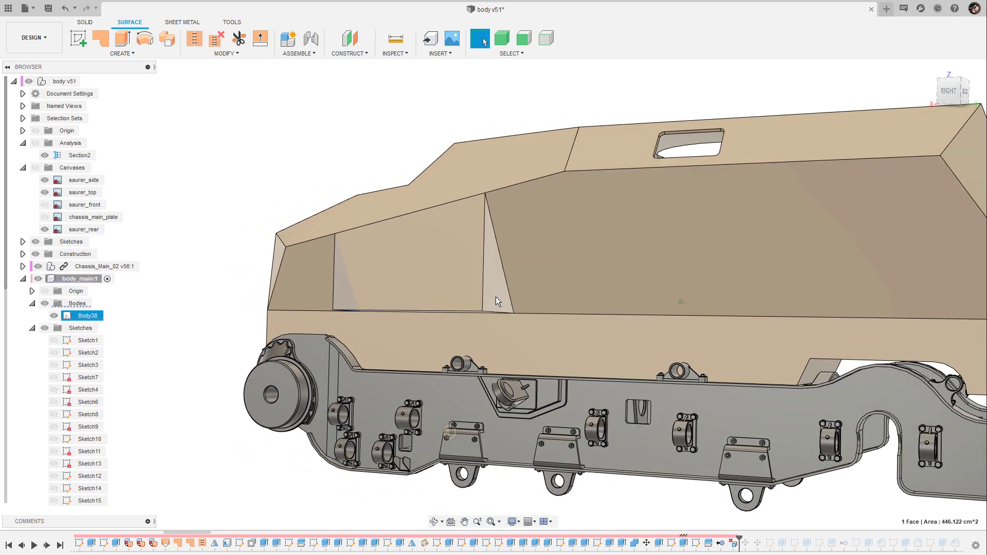
{"action": "left_click", "coordinate": [248, 490]}
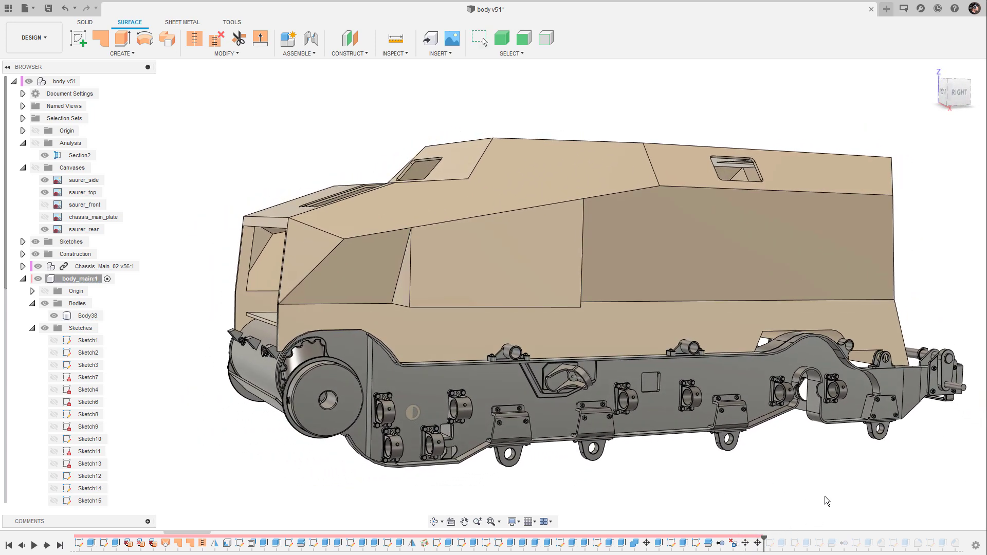
{"action": "middle_click_drag", "start_coordinate": [824, 496], "coordinate": [199, 522], "text": "shift"}
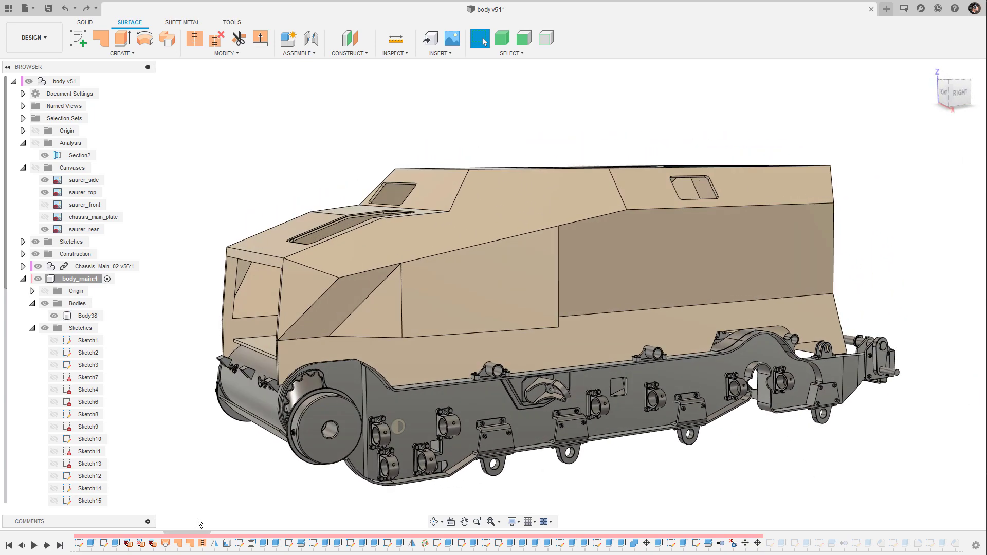
Roll the history forward to the last feature of body_main and view the finished hull side with its exhaust hole.
{"action": "left_click_drag", "start_coordinate": [226, 535], "coordinate": [301, 537]}
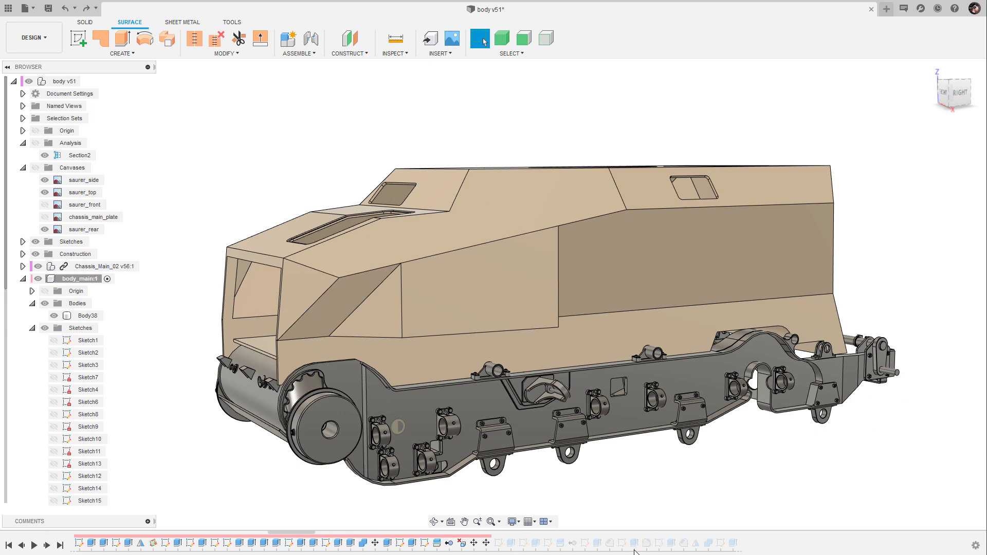
{"action": "left_click", "coordinate": [740, 554]}
{"action": "middle_click_drag", "start_coordinate": [770, 464], "coordinate": [658, 410], "text": "shift"}
{"action": "scroll", "coordinate": [659, 410], "scroll_direction": "up", "scroll_amount": 3}
{"action": "scroll", "coordinate": [659, 410], "scroll_direction": "up", "scroll_amount": 3}
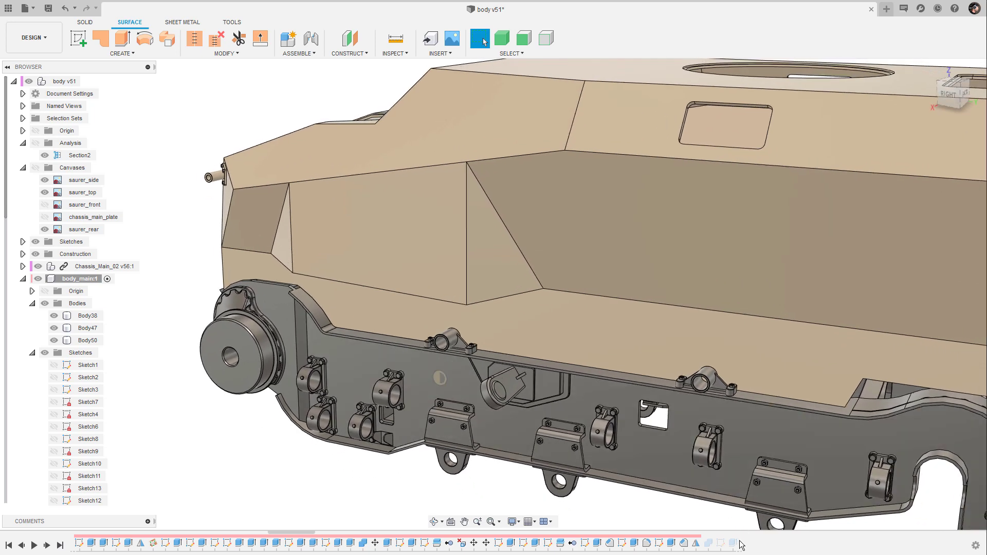
{"action": "right_click", "coordinate": [735, 546]}
{"action": "left_click", "coordinate": [773, 526]}
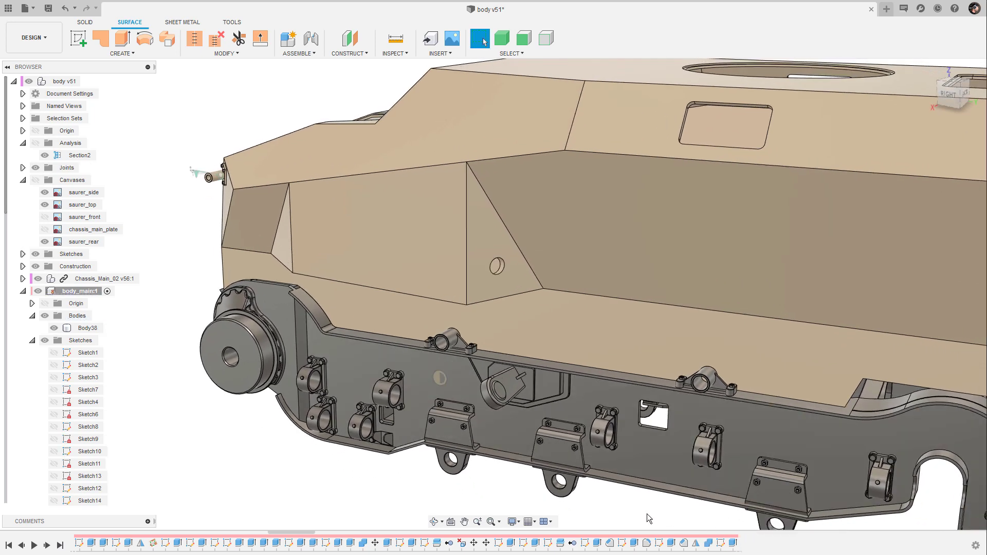
{"action": "scroll", "coordinate": [216, 441], "scroll_direction": "down", "scroll_amount": 4}
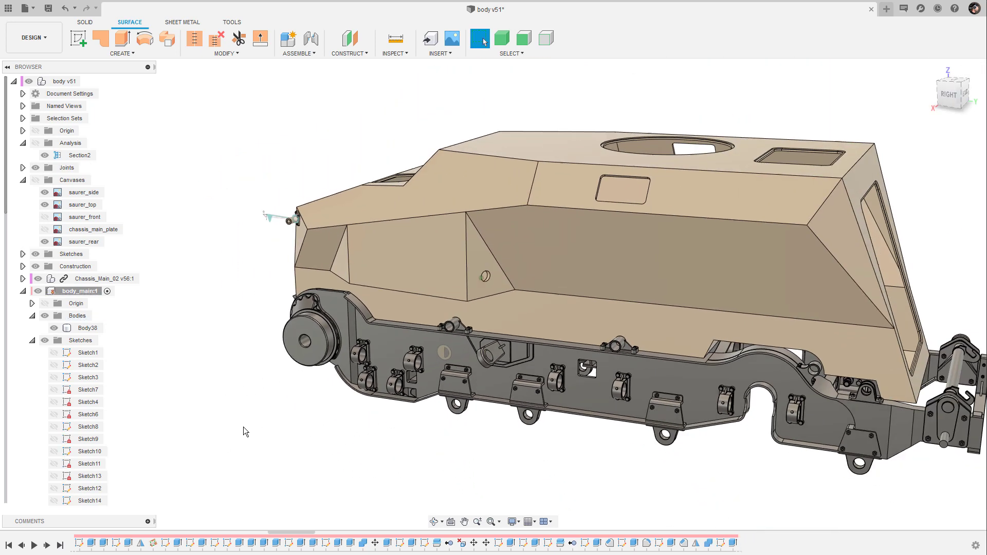
Collapse the body_main component and show the grill front, front plate and exhaust components.
{"action": "left_click", "coordinate": [33, 341]}
{"action": "left_click", "coordinate": [23, 291]}
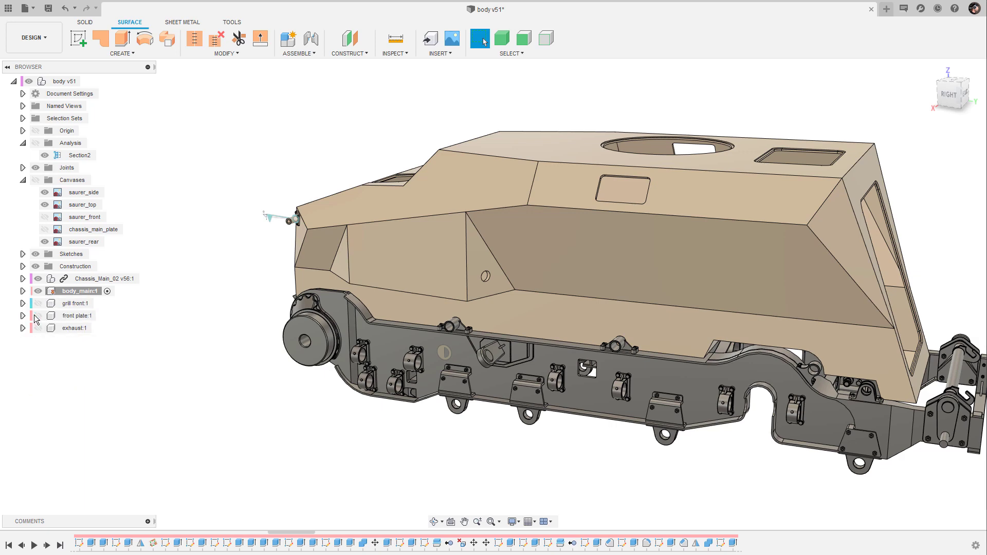
{"action": "middle_click_drag", "start_coordinate": [134, 363], "coordinate": [161, 316], "text": "shift"}
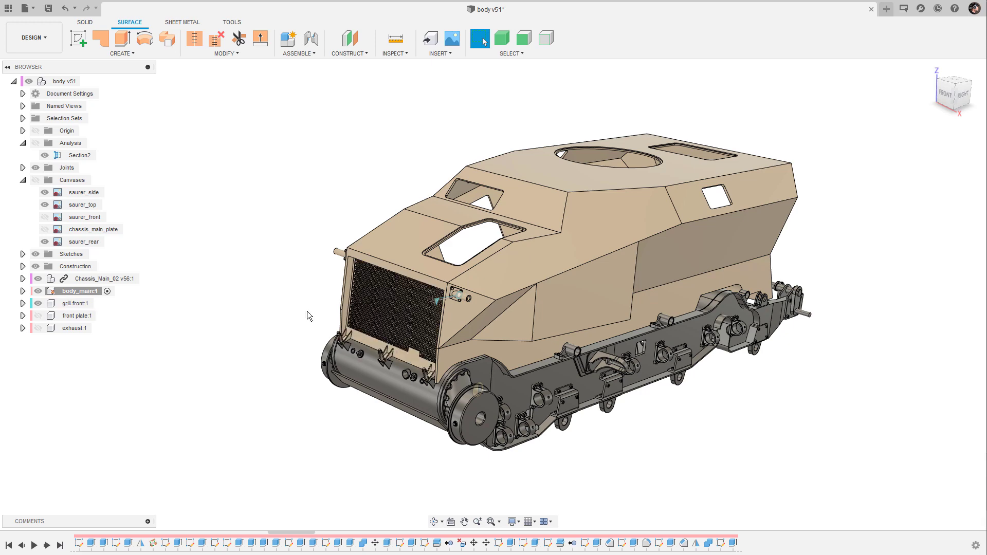
{"action": "middle_click_drag", "start_coordinate": [307, 311], "coordinate": [300, 304], "text": "shift"}
{"action": "left_click", "coordinate": [38, 316]}
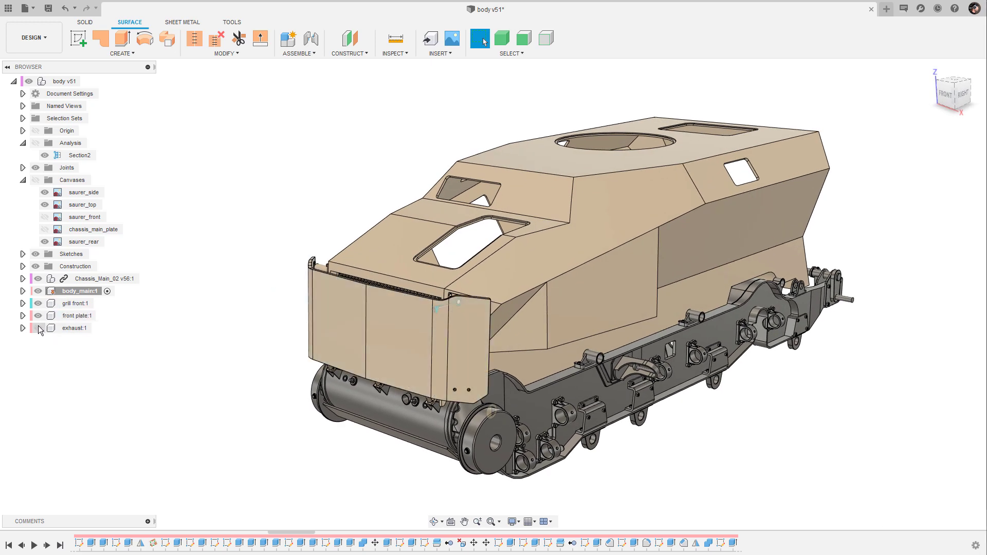
{"action": "middle_click_drag", "start_coordinate": [215, 297], "coordinate": [219, 279], "text": "shift"}
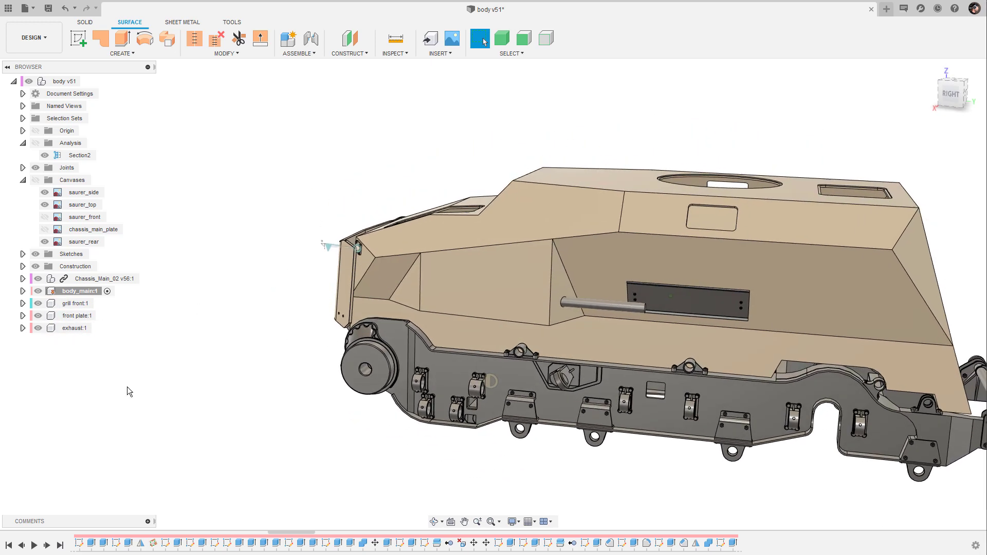
Activate the top-level body v51 component and move its history to the end.
{"action": "left_click", "coordinate": [86, 81]}
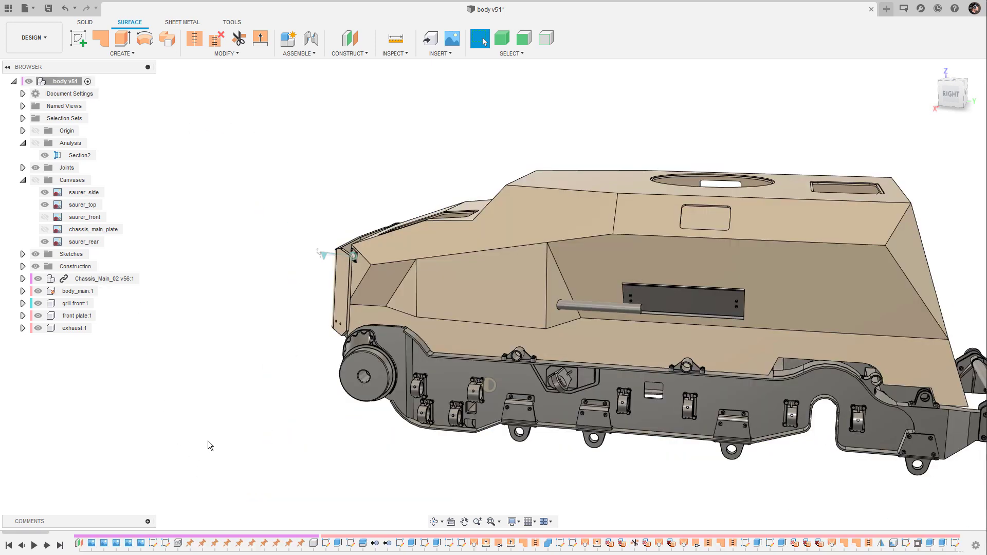
{"action": "left_click", "coordinate": [60, 545]}
Swing the front plate upward on its joint to expose the front grill, and view the vehicle.
{"action": "middle_click_drag", "start_coordinate": [294, 434], "coordinate": [338, 343], "text": "shift"}
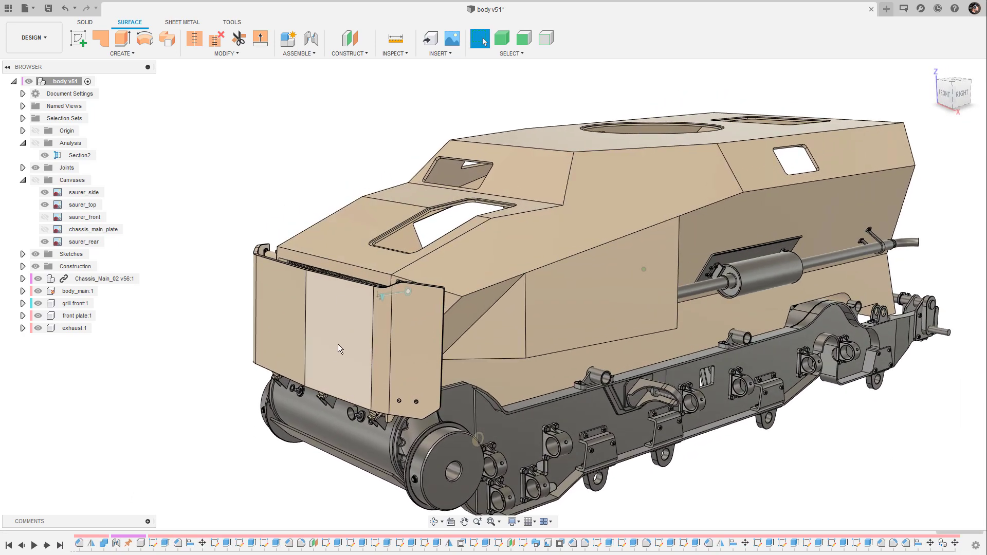
{"action": "left_click_drag", "start_coordinate": [338, 344], "coordinate": [211, 390]}
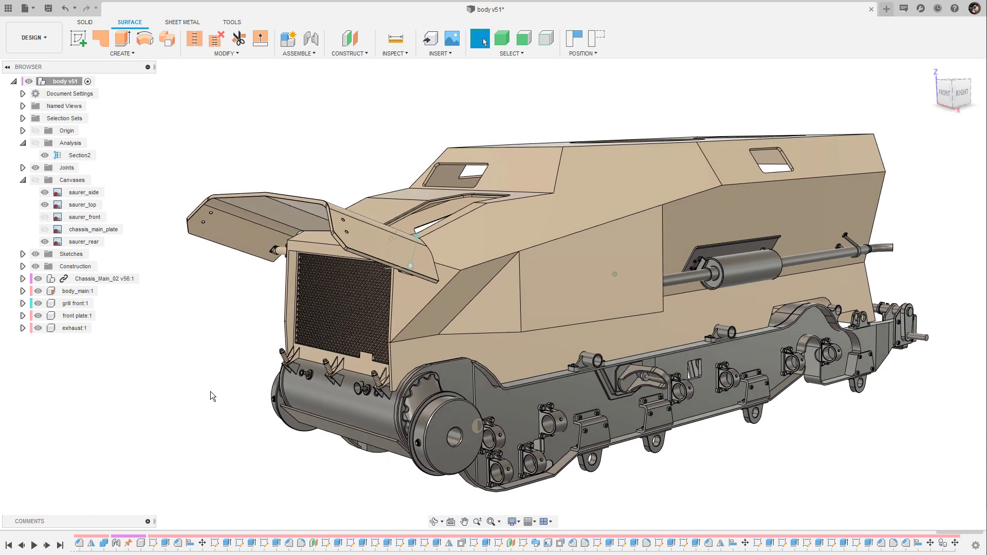
{"action": "middle_click_drag", "start_coordinate": [211, 391], "coordinate": [868, 135], "text": "shift"}
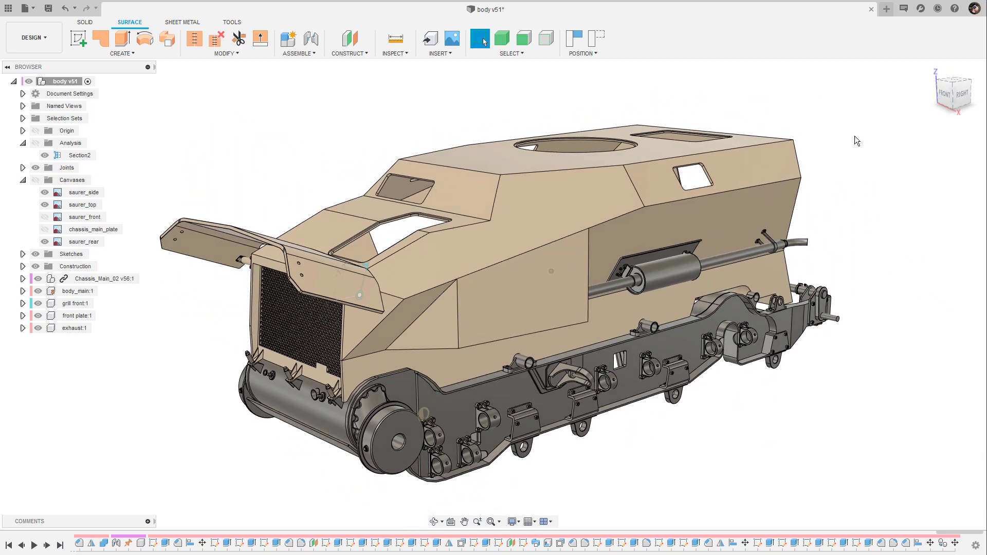